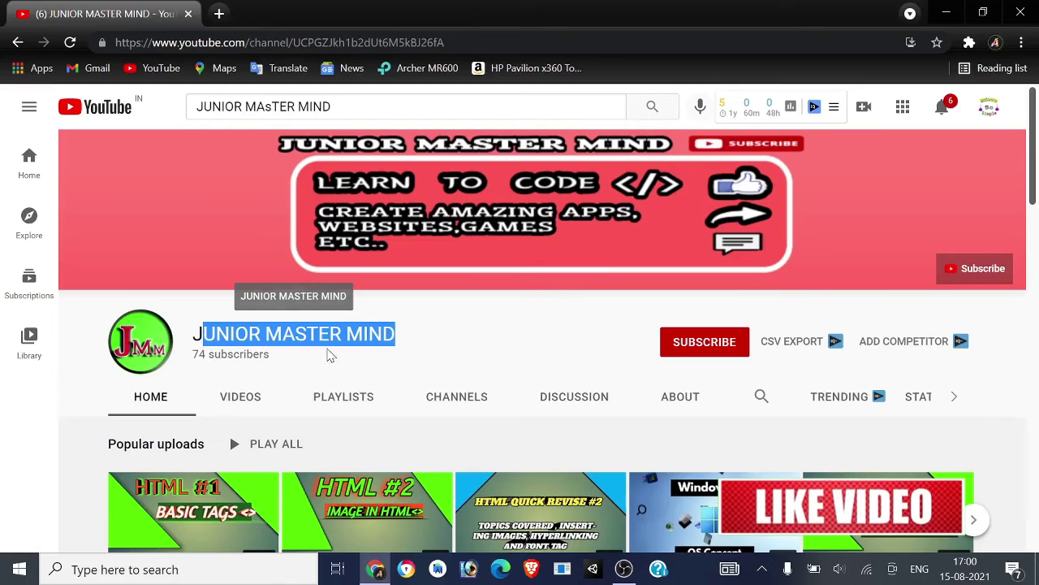
- Subscribe to the JUNIOR MASTER MIND channel and set its notifications to All
left_click(333, 355)
left_click(713, 348)
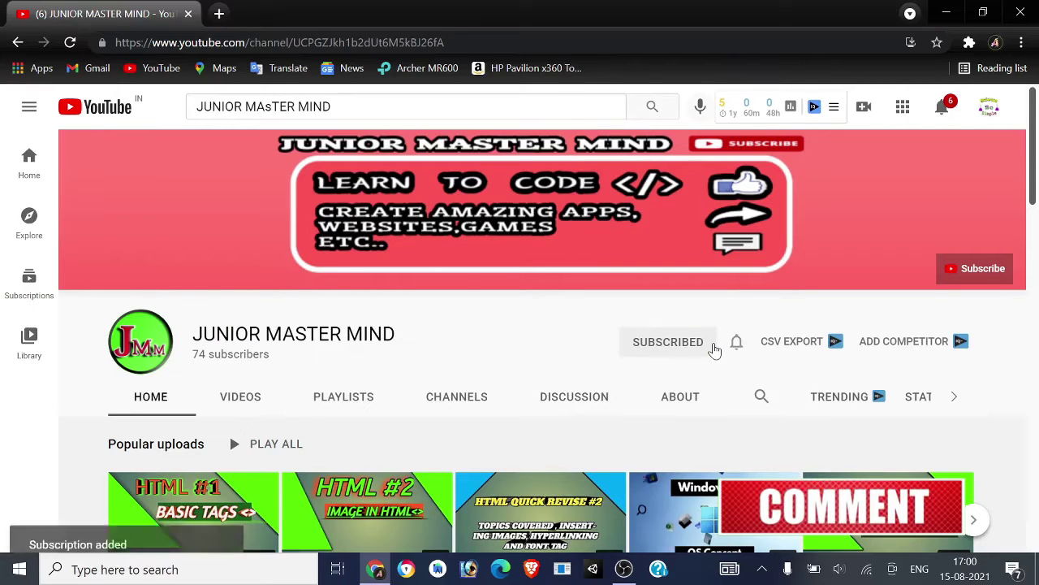
left_click(736, 344)
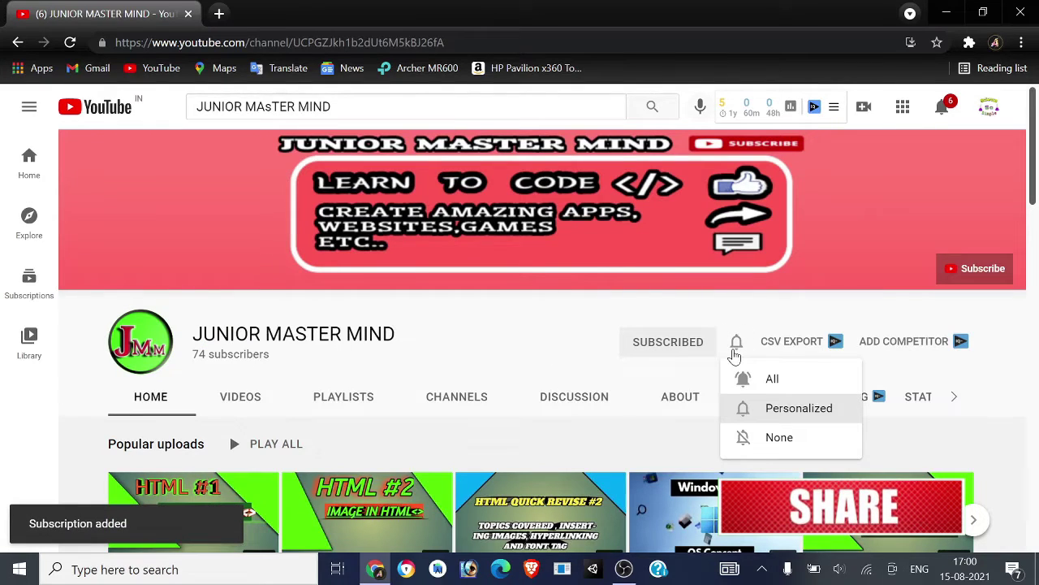
left_click(737, 375)
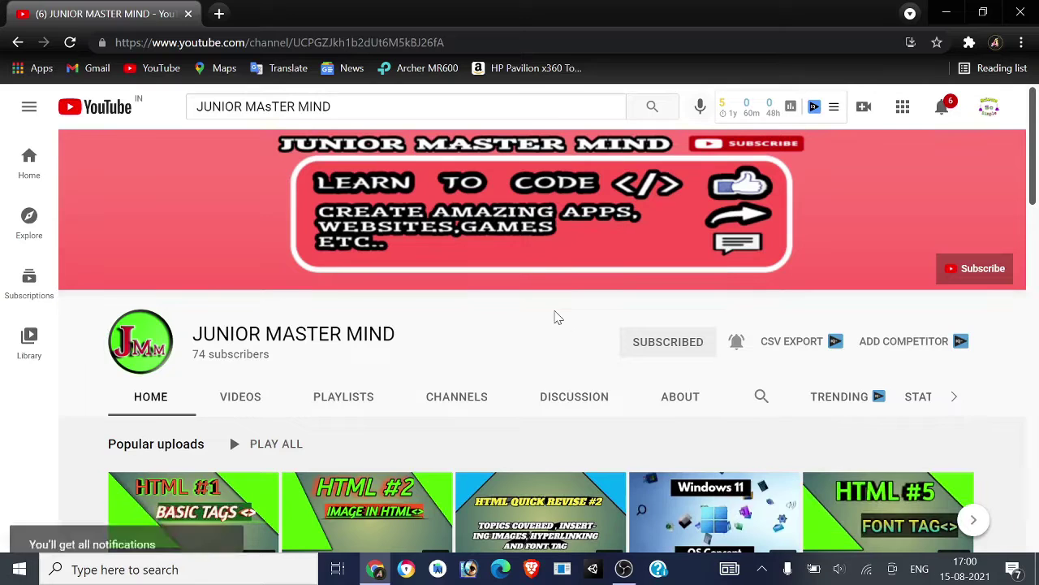
- Switch to Unity Hub from the desktop and look through the list of existing projects
key("super+d")
right_click(391, 261)
left_click(523, 302)
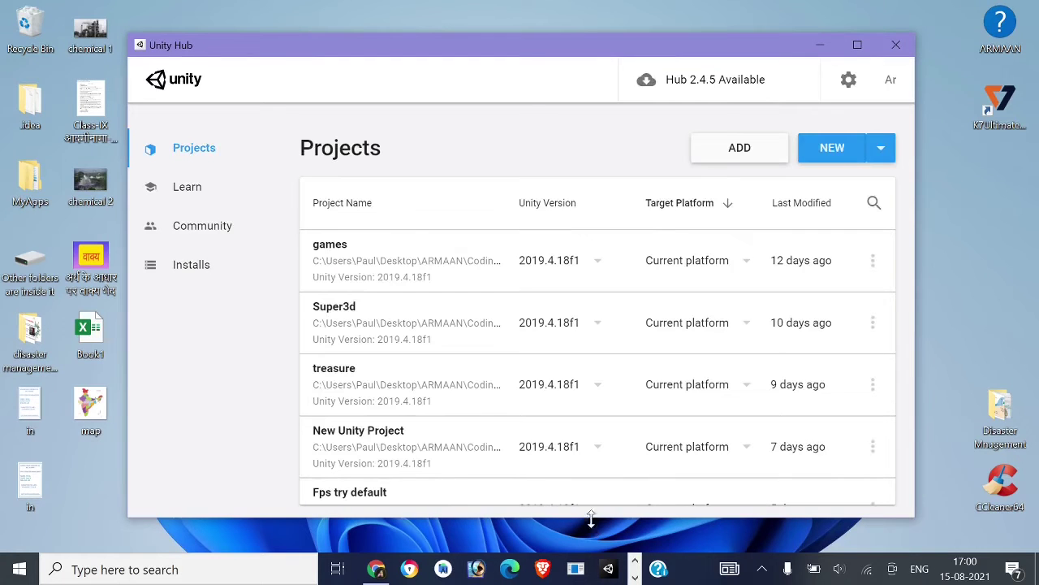
scroll(559, 352, "down", 2)
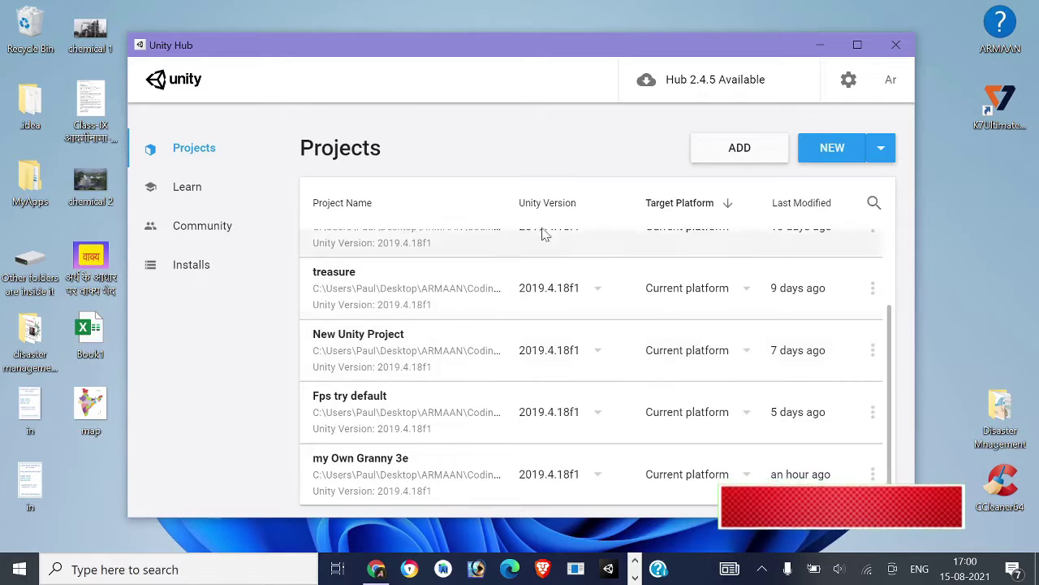
left_click(824, 148)
key("alt+Tab")
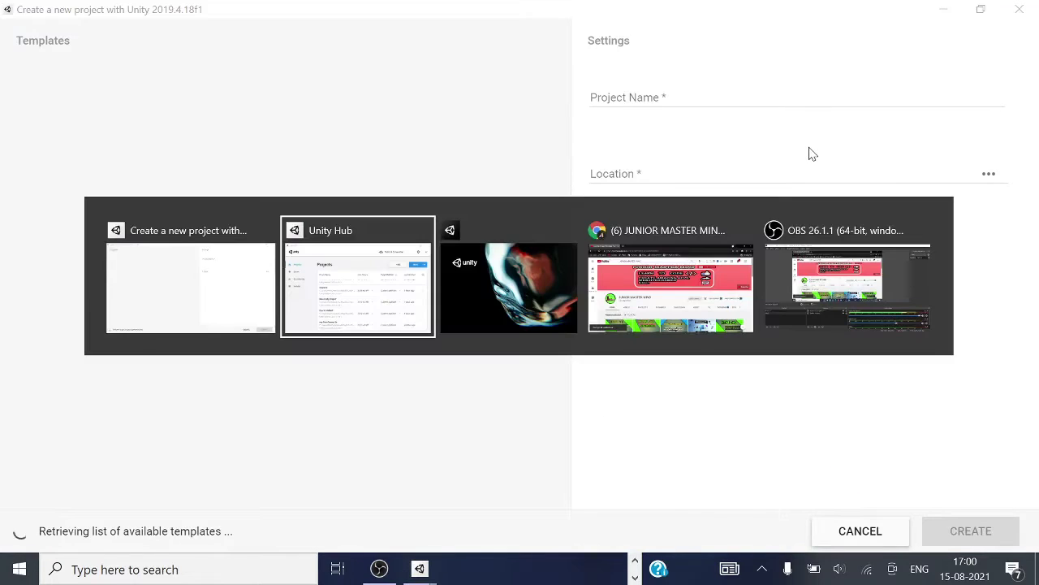
key("Tab")
key("Tab")
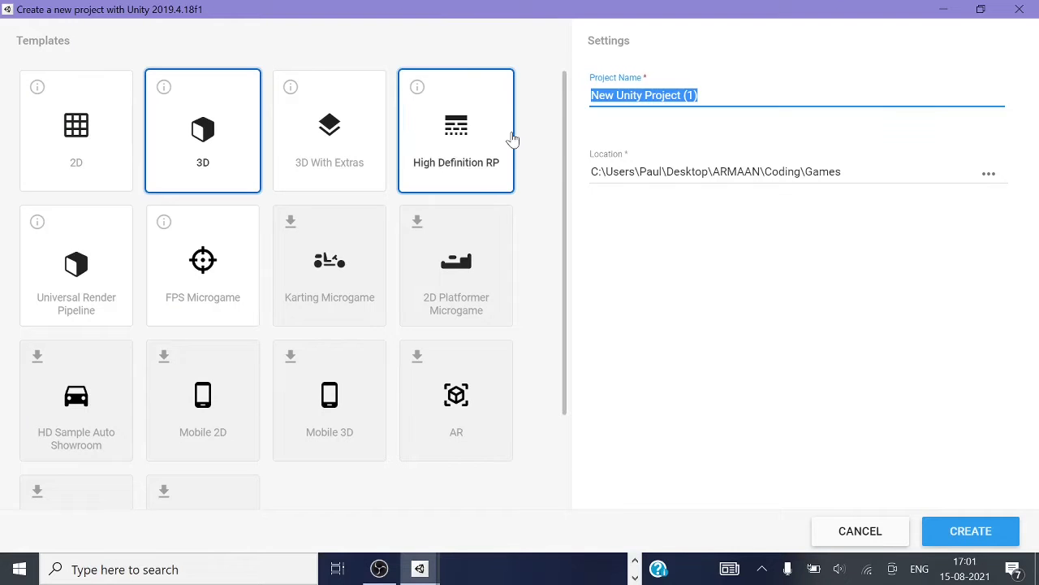
mouse_move(470, 231)
scroll(471, 236, "down", 2)
left_click(1025, 7)
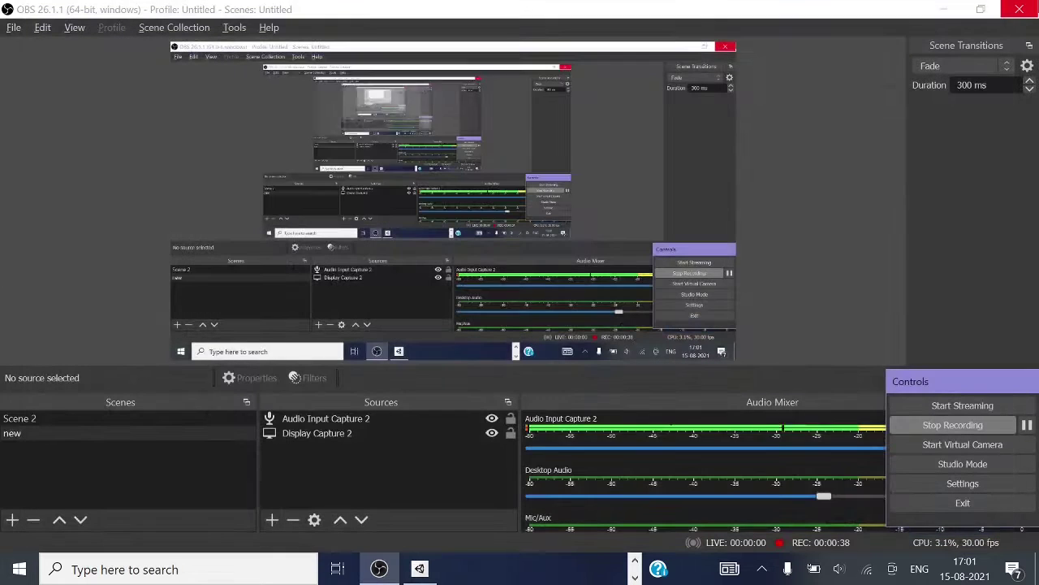
key("alt+Tab")
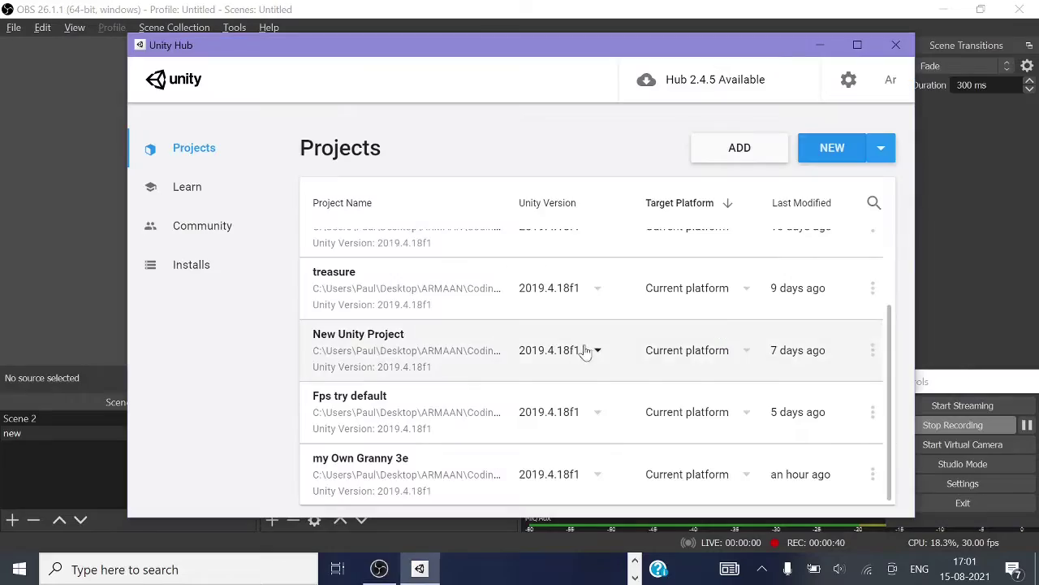
left_click(894, 46)
key("alt+Tab")
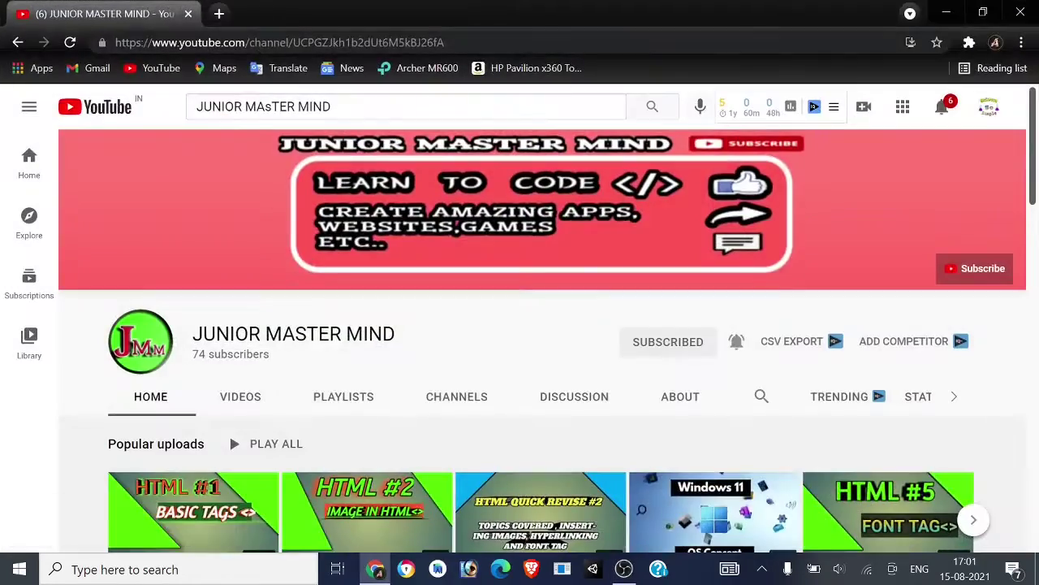
- Replace the YouTube page with a web search for "unity game engine download free" and open the "Download - Unity" result
left_click(220, 14)
left_click(189, 13)
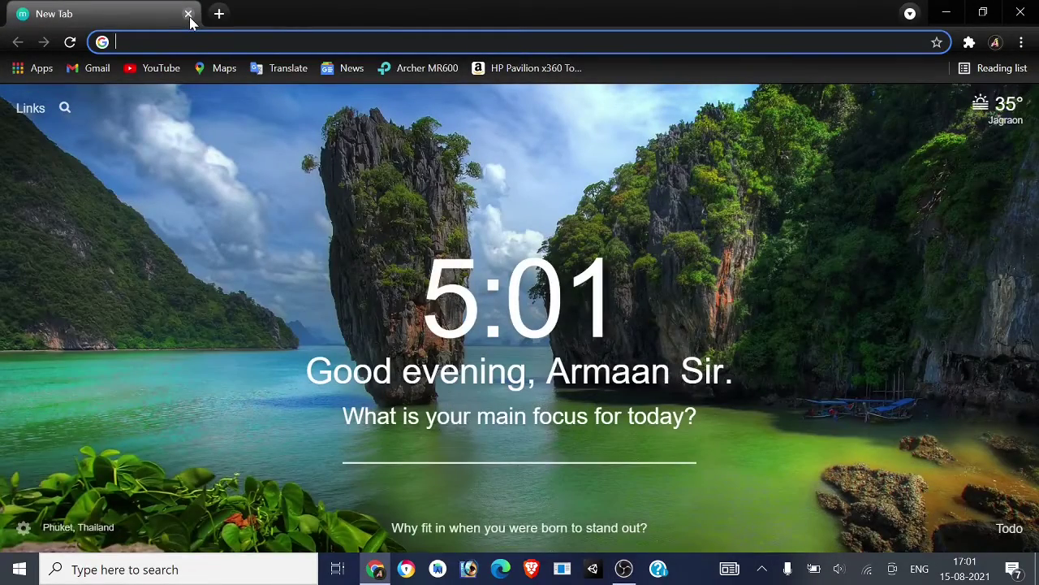
type("unity g")
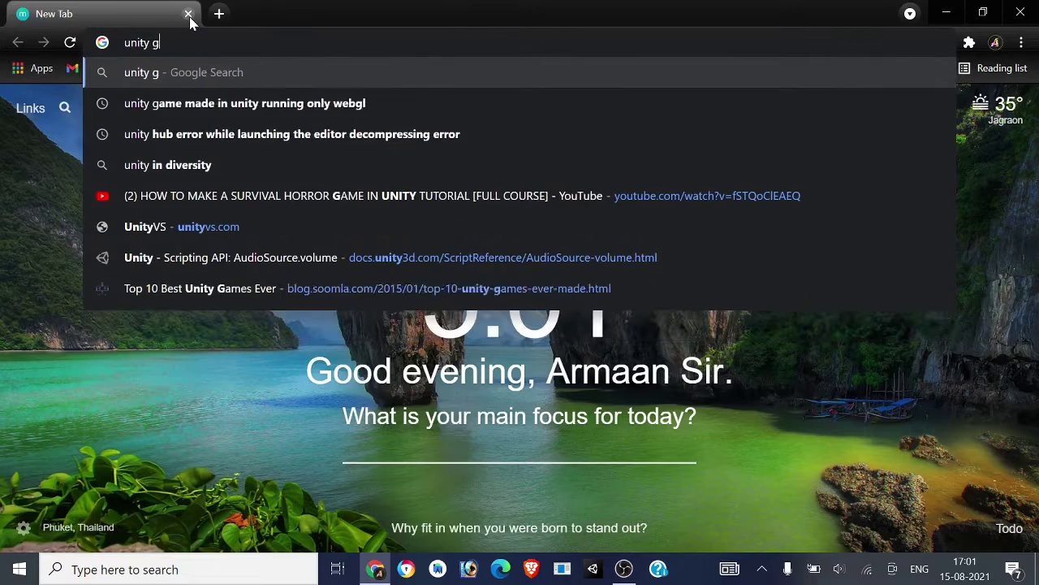
type("ame engine downloa")
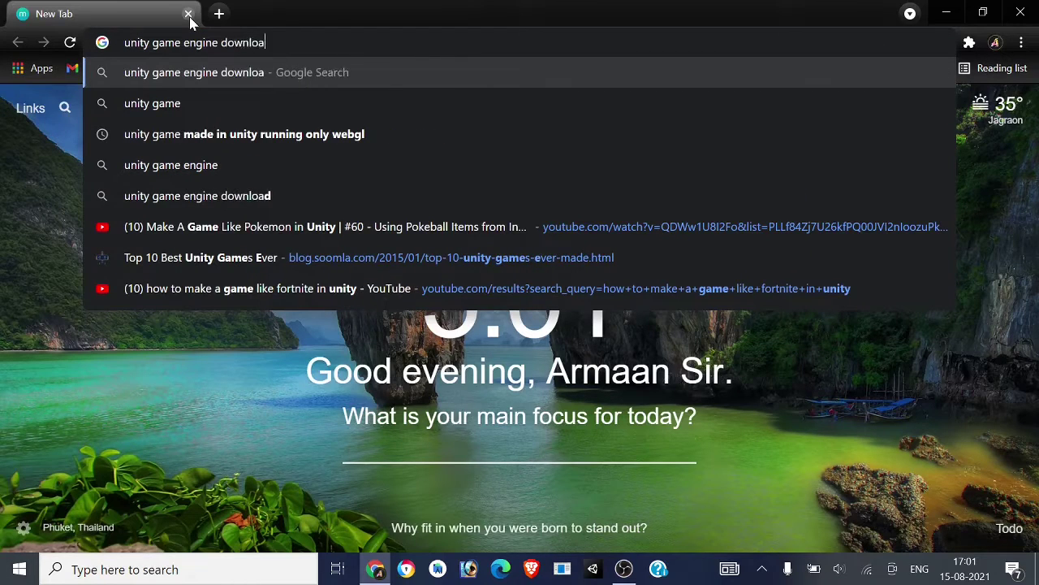
type("d free")
key("Return")
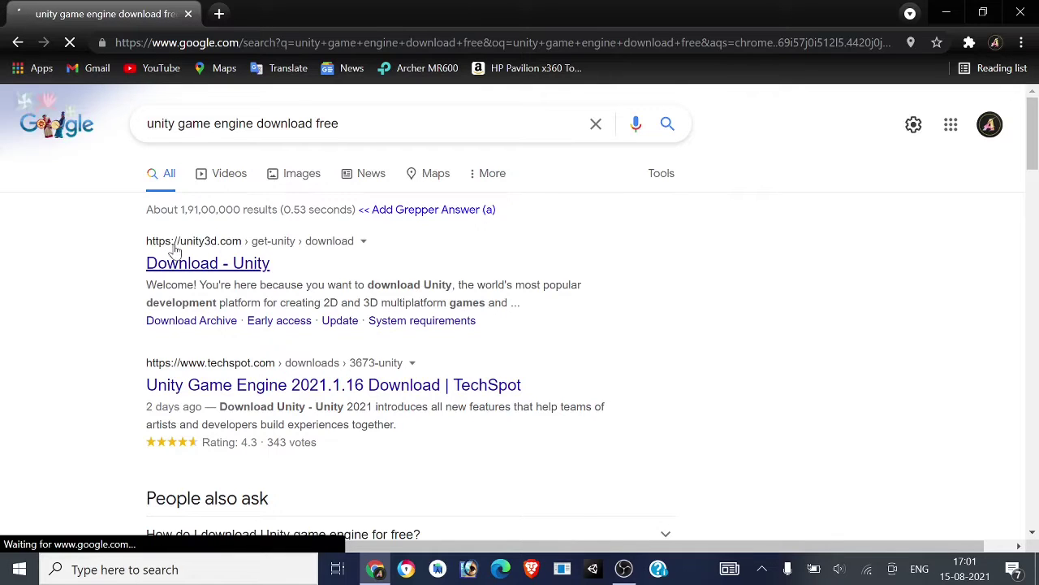
left_click(264, 264)
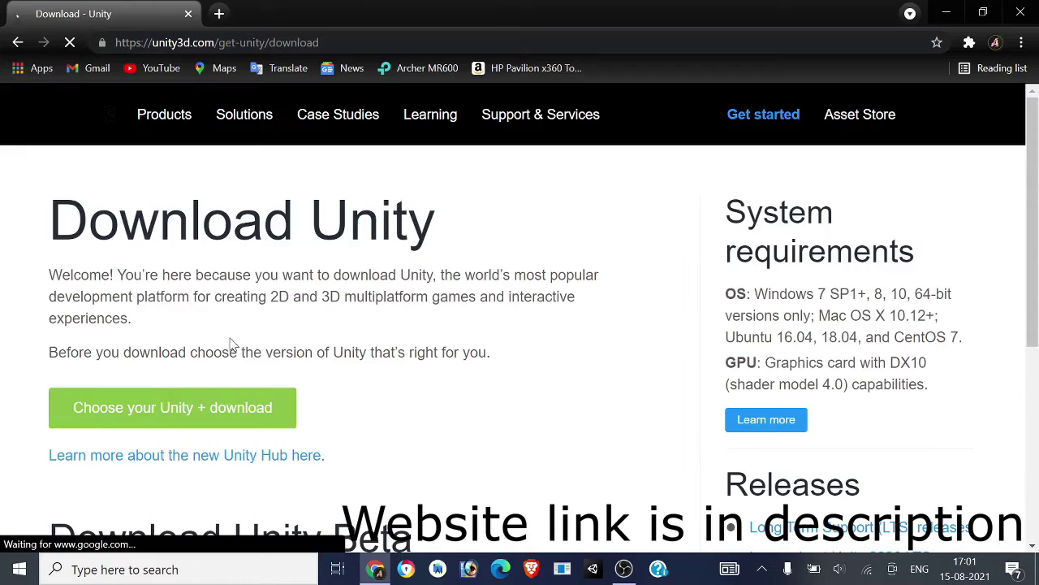
- Review the Unity download page and the download offered to existing customers, and return to the main download page
scroll(342, 202, "down", 3)
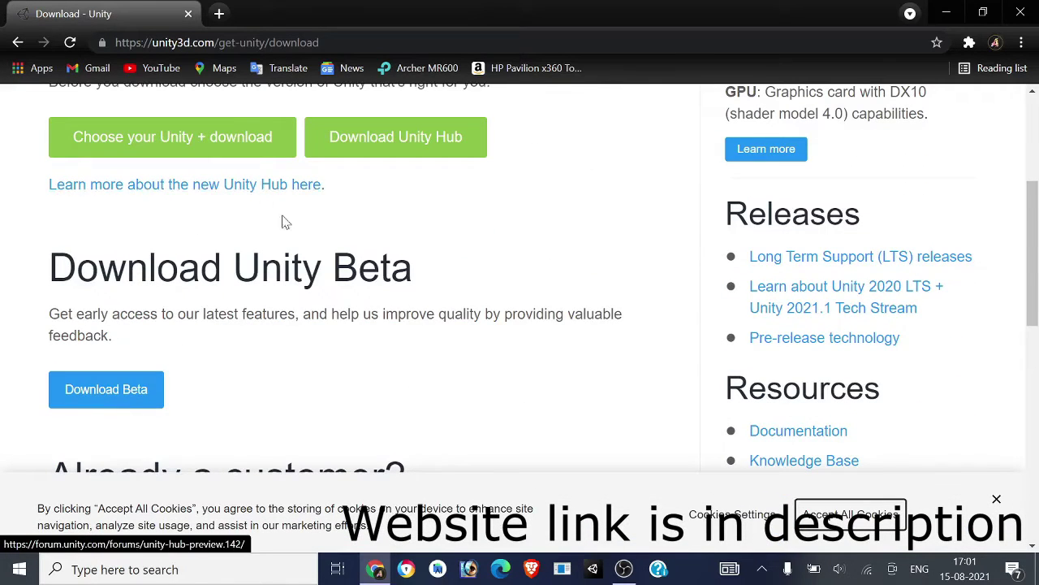
scroll(203, 240, "down", 3)
scroll(220, 320, "up", 2)
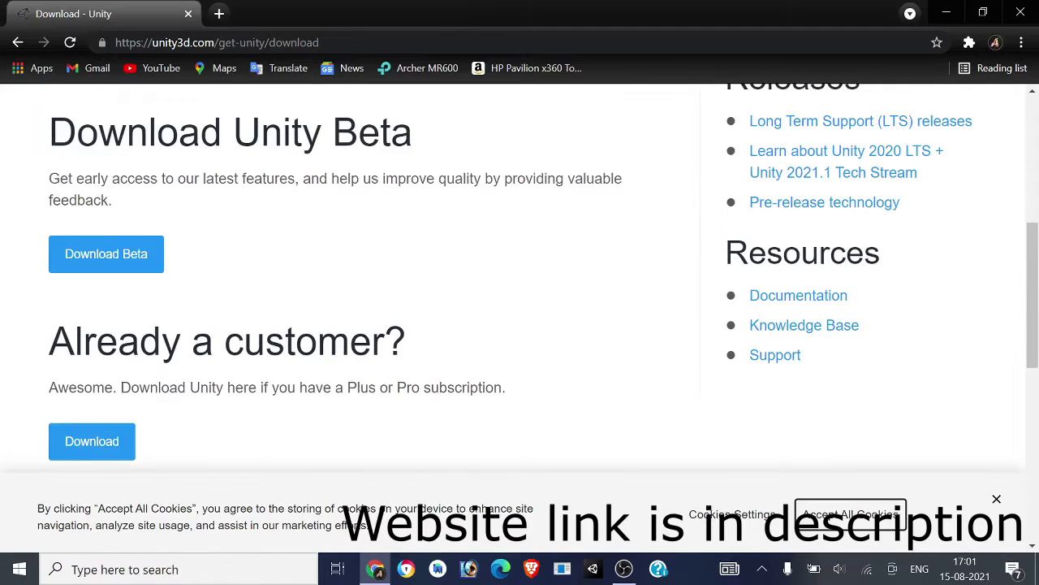
left_click(106, 450)
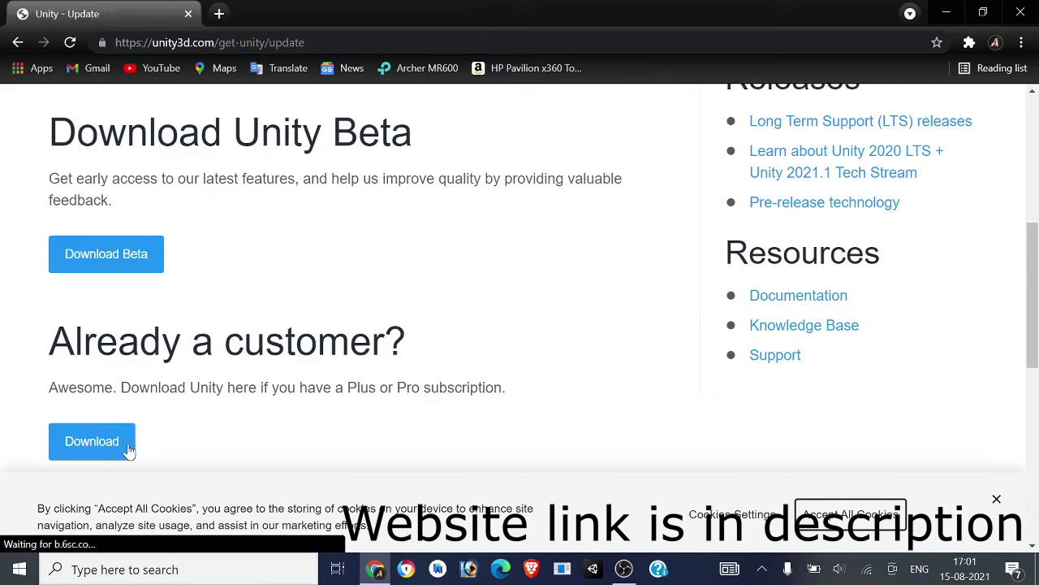
scroll(197, 413, "down", 2)
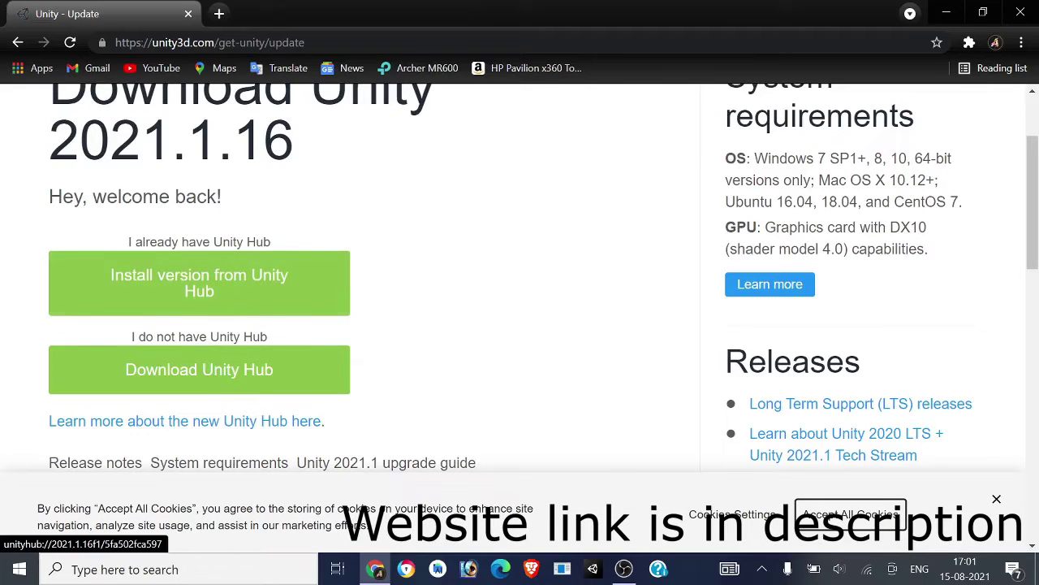
left_click(19, 42)
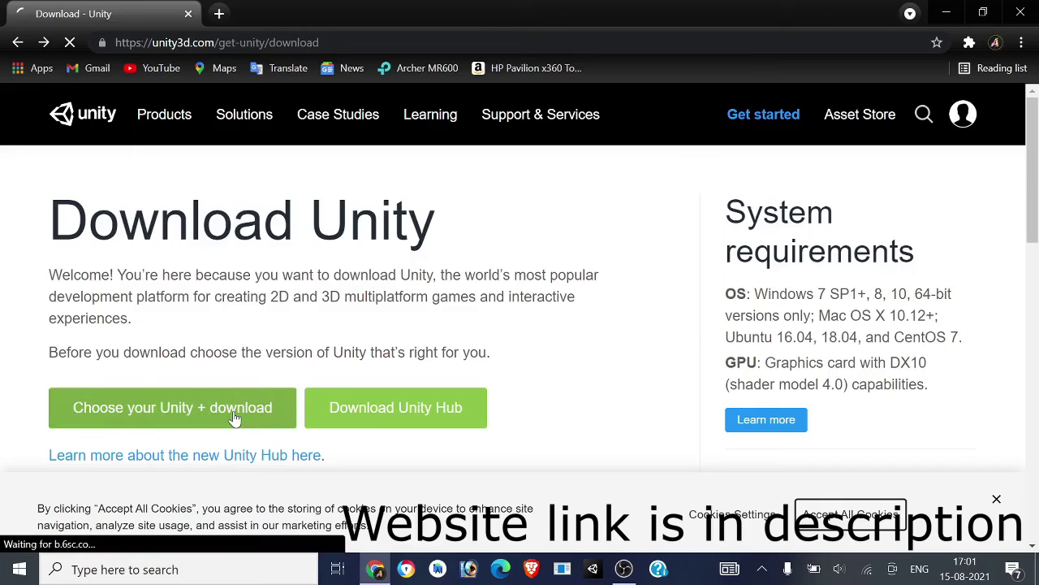
- Go to the Unity version choice for download and show the Individual plans
left_click(235, 418)
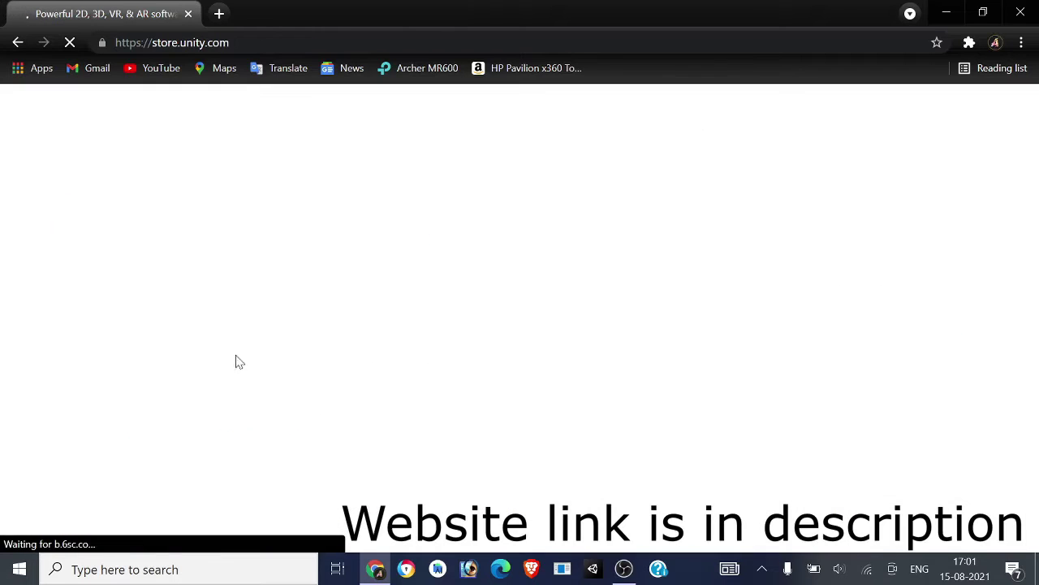
scroll(346, 313, "down", 5)
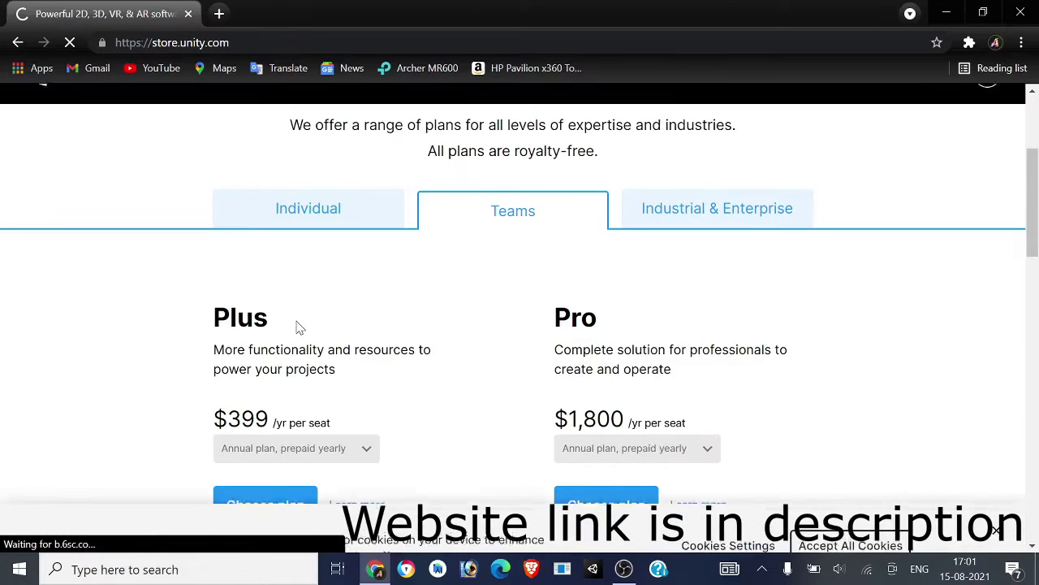
scroll(151, 364, "down", 3)
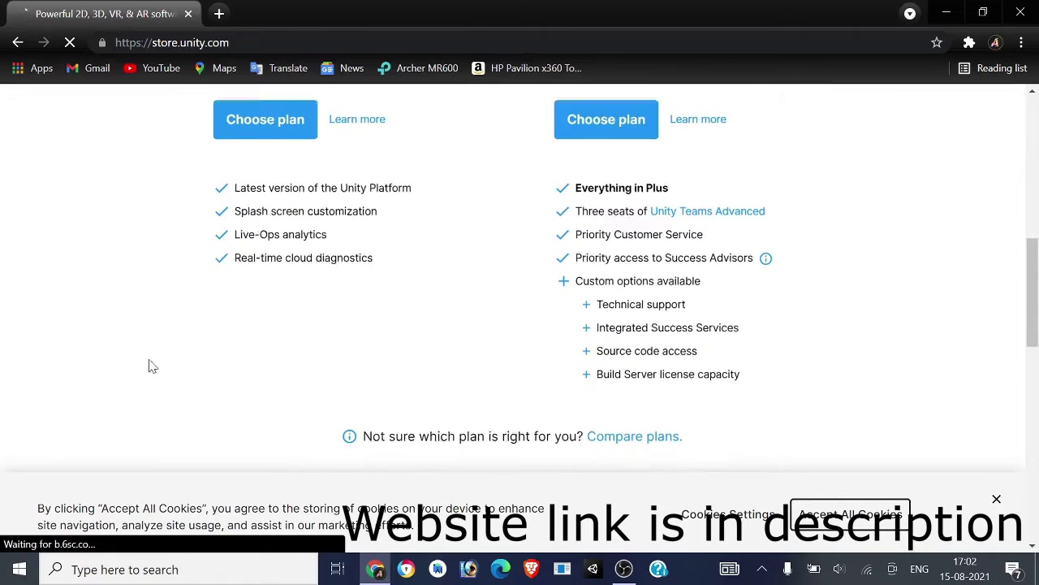
scroll(309, 297, "up", 7)
left_click(300, 341)
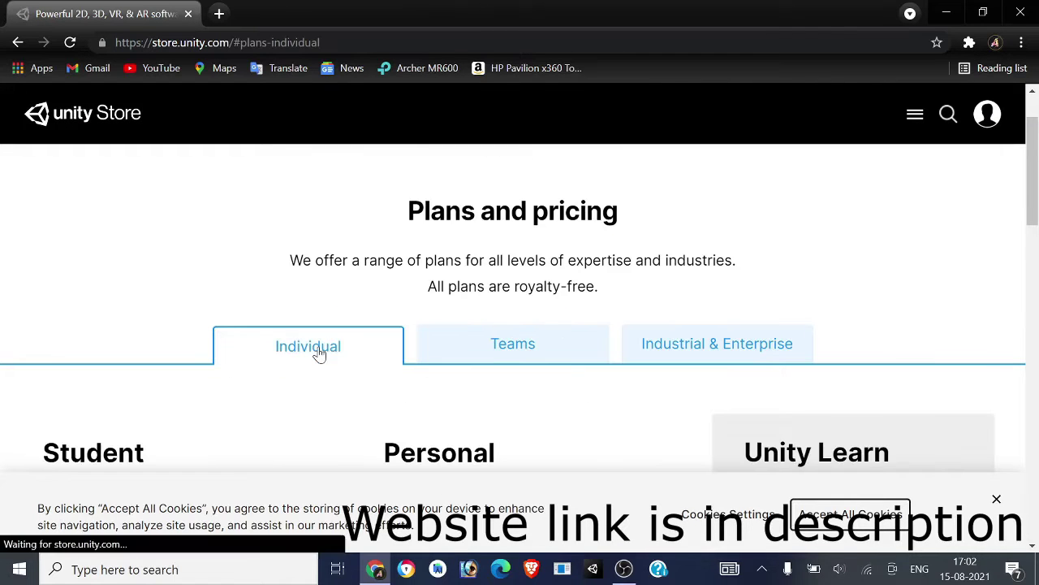
- Examine the Student and Personal plans and their eligibility, and close the browser
scroll(365, 360, "down", 2)
scroll(123, 205, "down", 2)
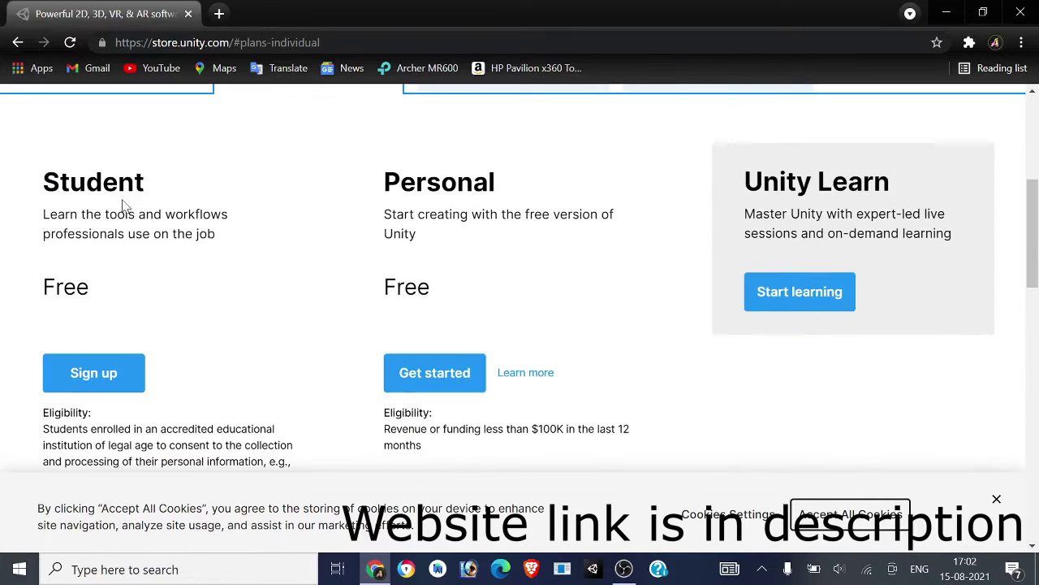
scroll(264, 316, "down", 8)
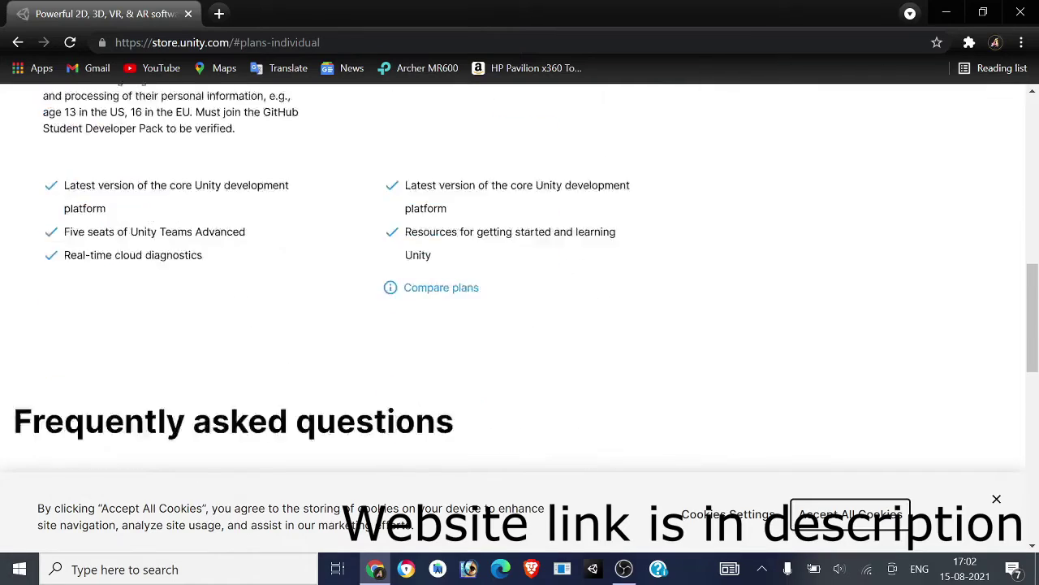
scroll(139, 298, "up", 2)
scroll(138, 294, "up", 8)
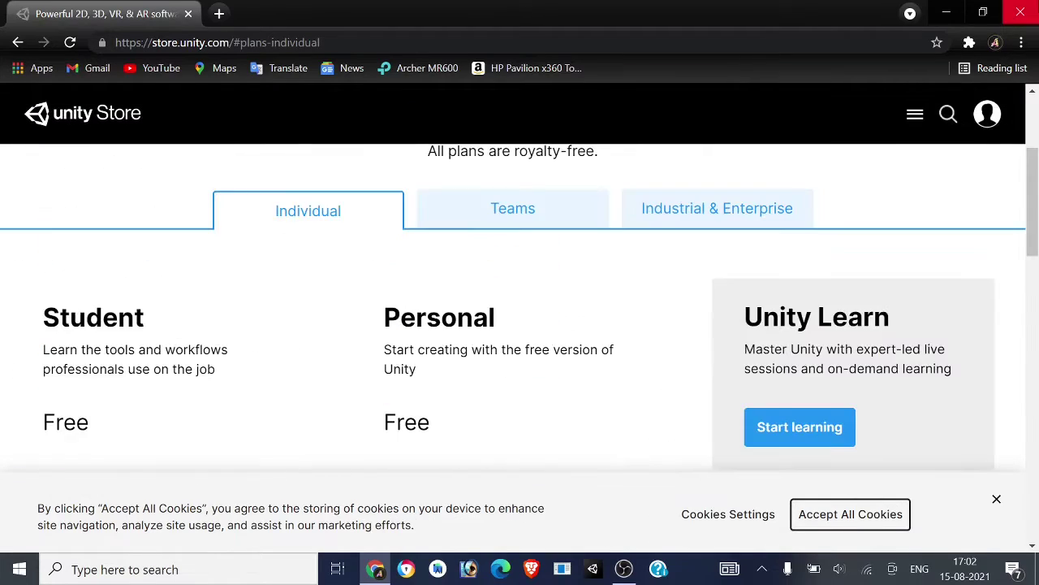
left_click(1021, 12)
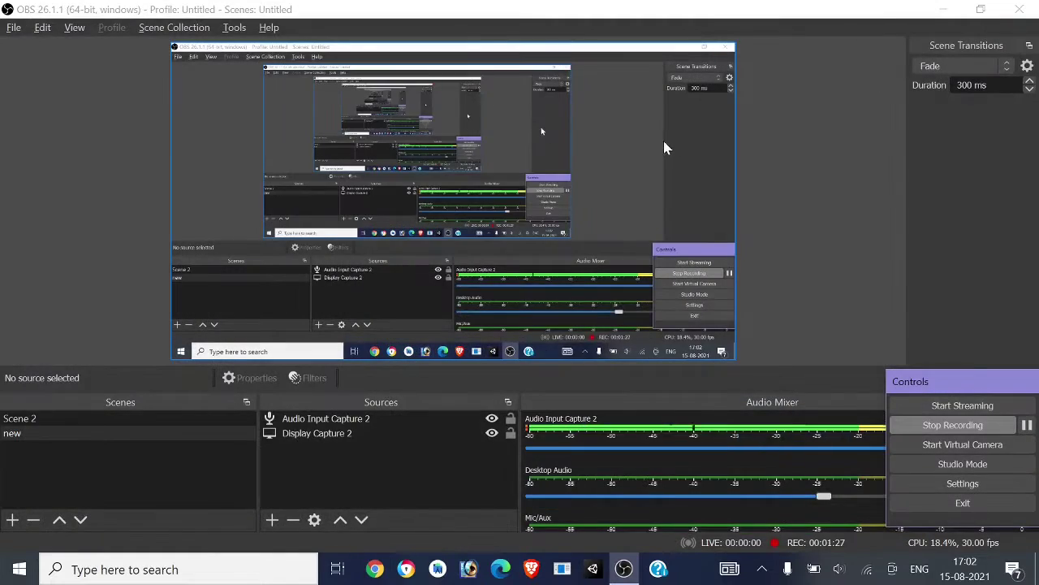
- Launch Unity Hub, refresh the desktop while it loads, and look through the existing projects
left_click(594, 569)
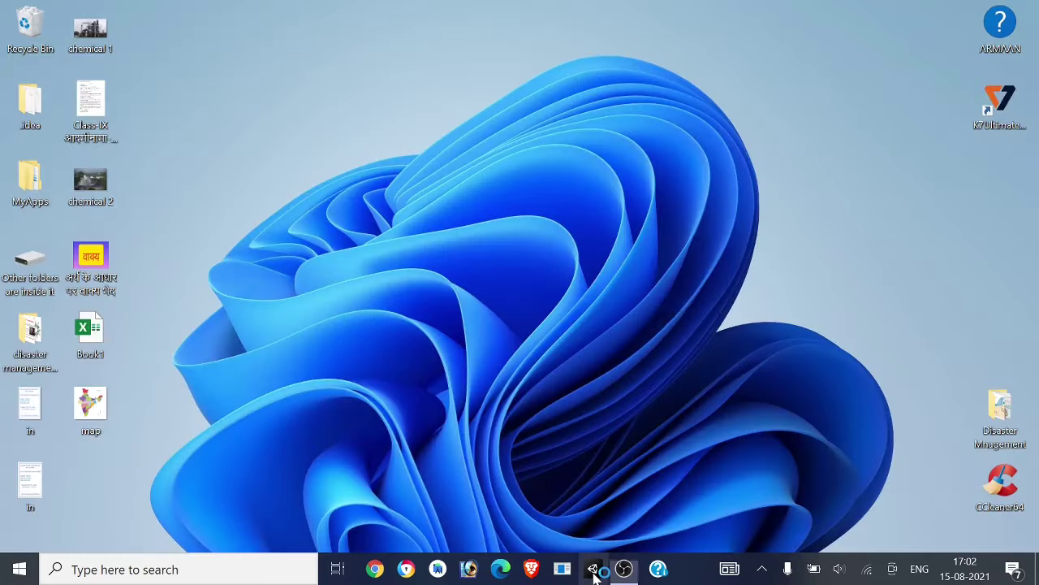
right_click(507, 196)
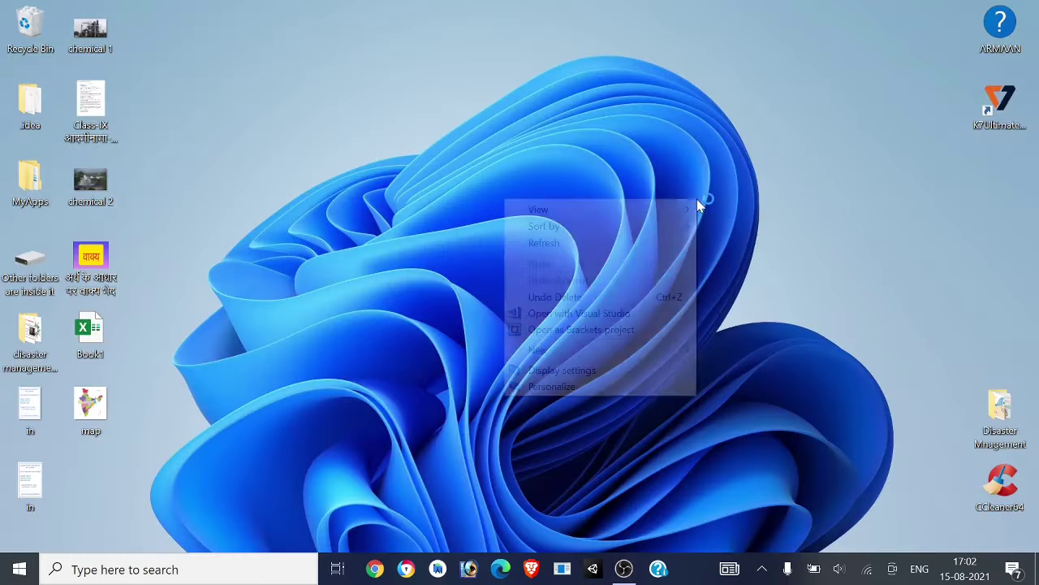
left_click(643, 238)
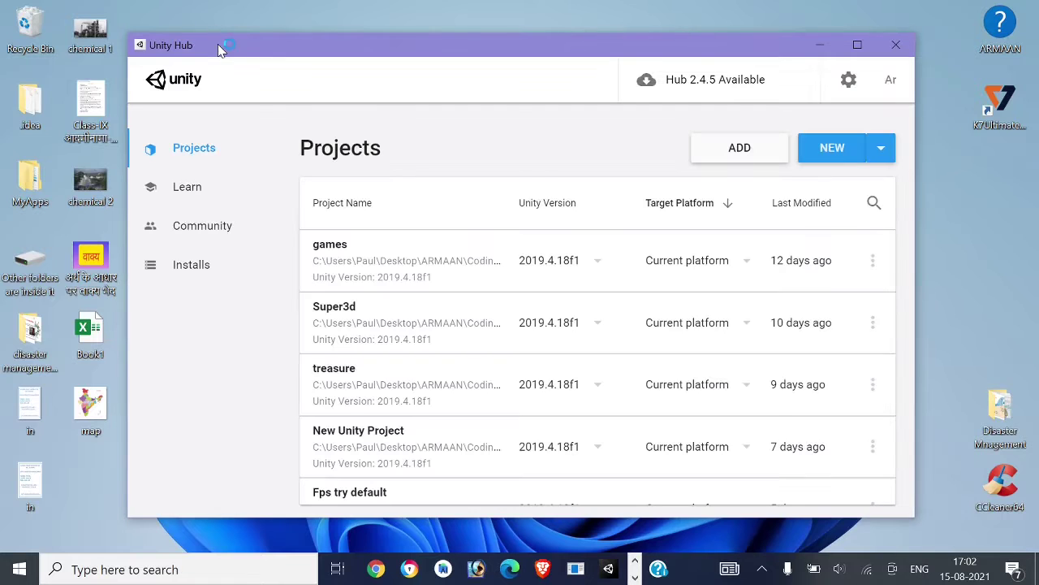
scroll(508, 455, "down", 1)
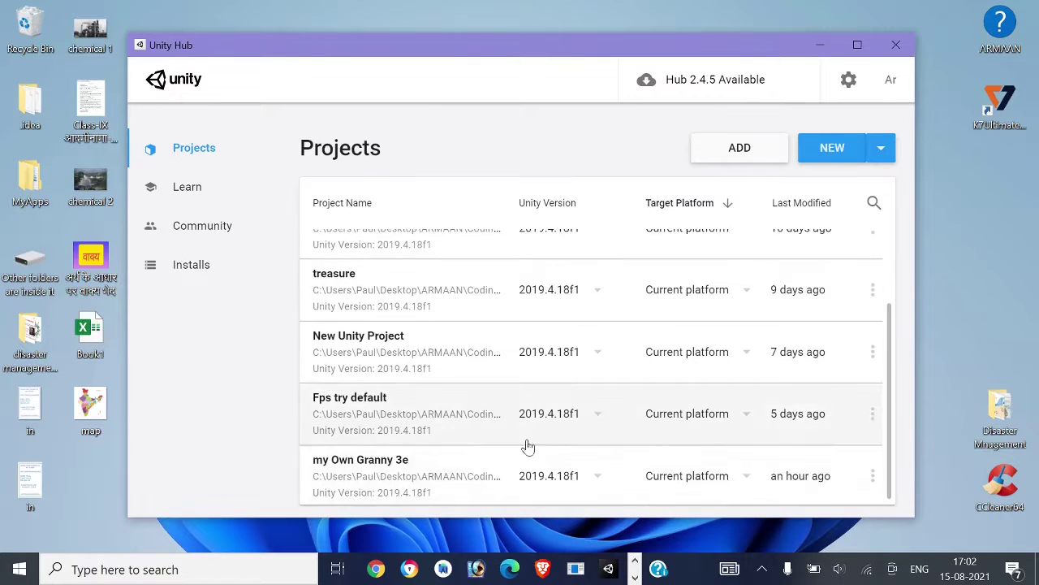
scroll(450, 325, "up", 1)
scroll(475, 320, "down", 1)
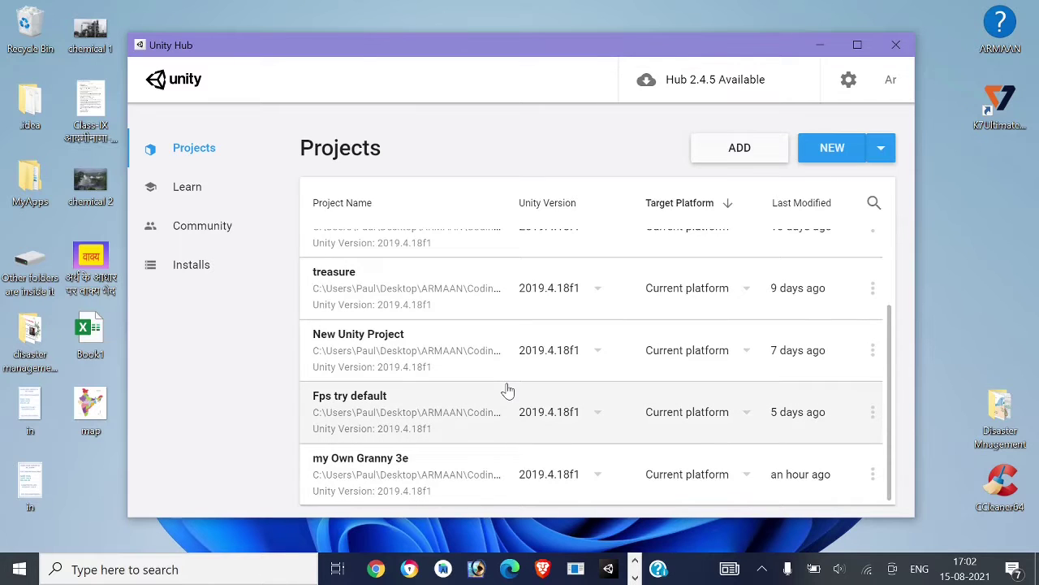
scroll(508, 391, "up", 1)
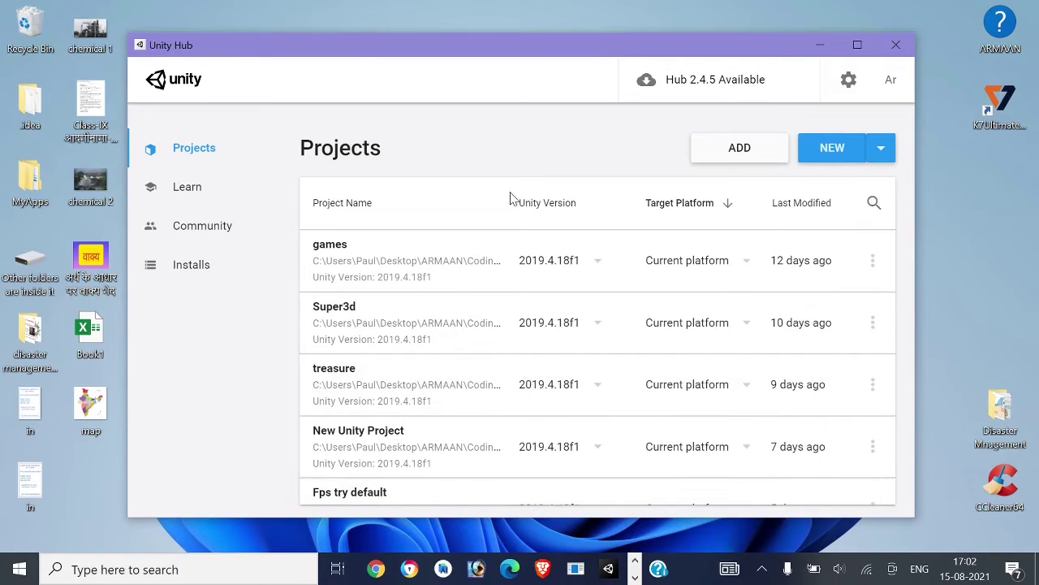
- Create a new project named Game 1 from the 3D template in the default location
left_click(805, 149)
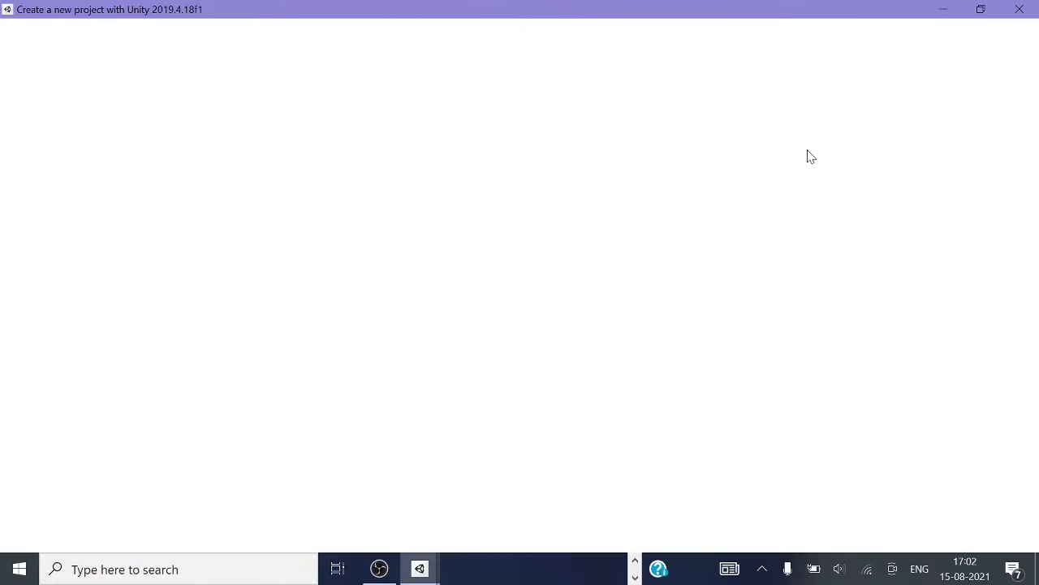
left_click(755, 97)
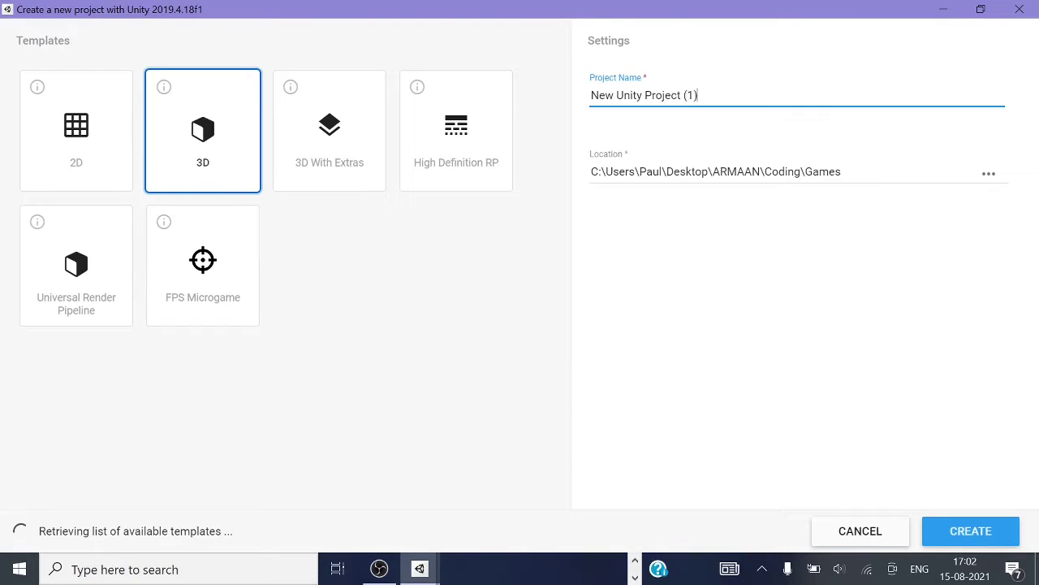
key("ctrl+a")
key("BackSpace")
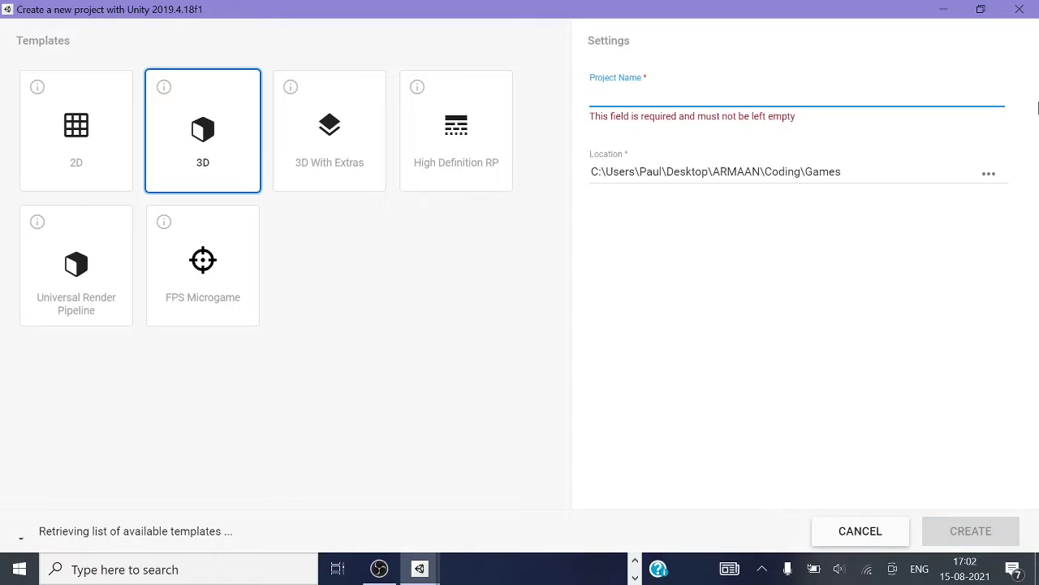
type("Game 1")
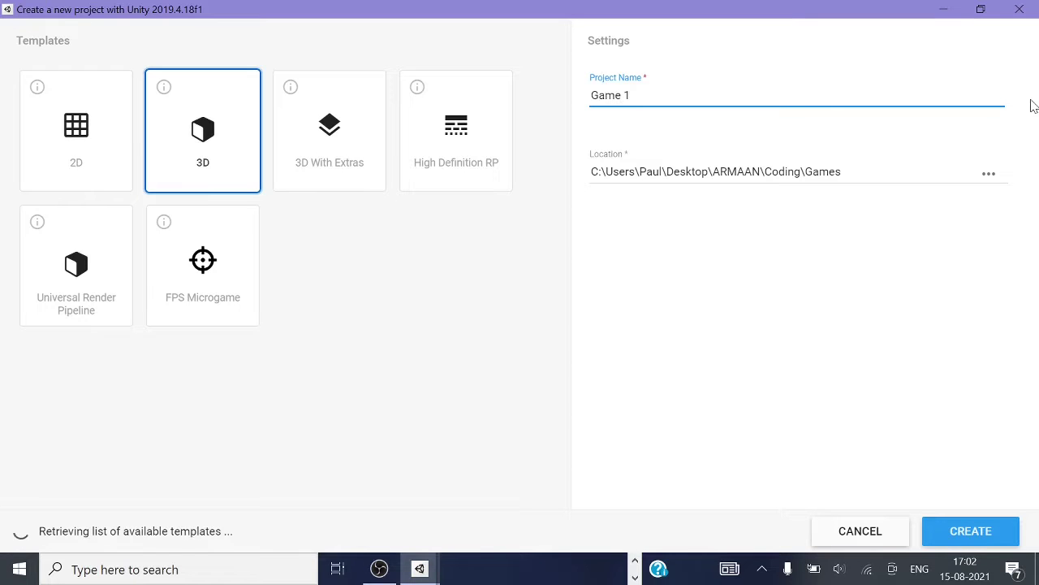
left_click(973, 531)
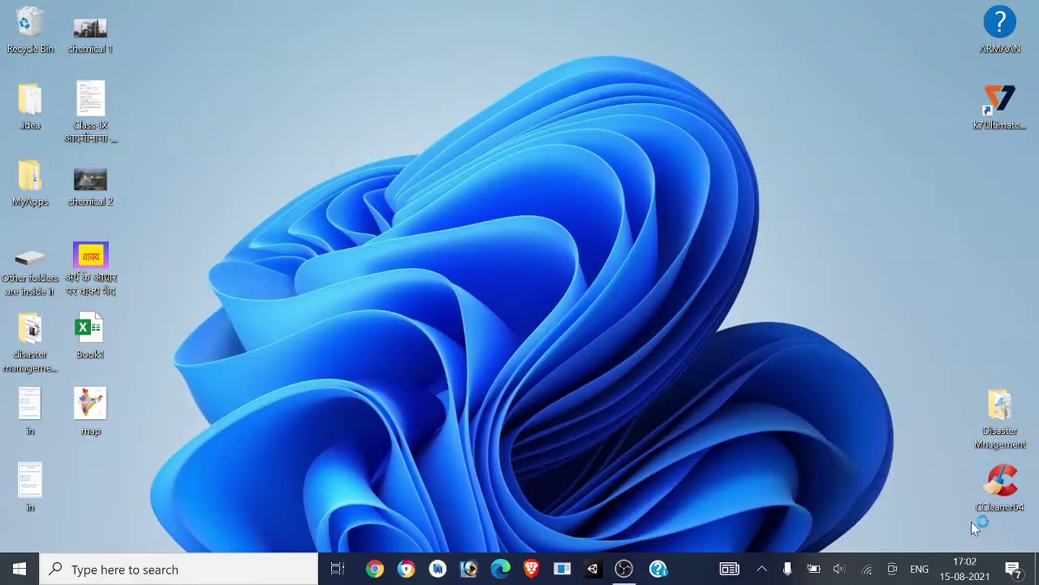
- Refresh the desktop while the project loads, and dismiss the Unity Editor Update Check window
right_click(892, 84)
left_click(848, 131)
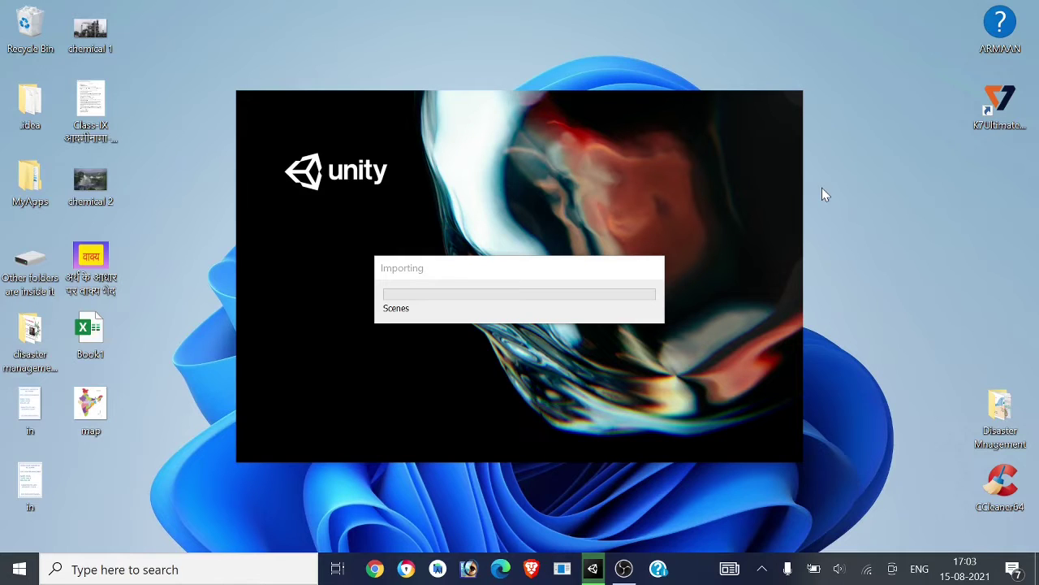
right_click(821, 187)
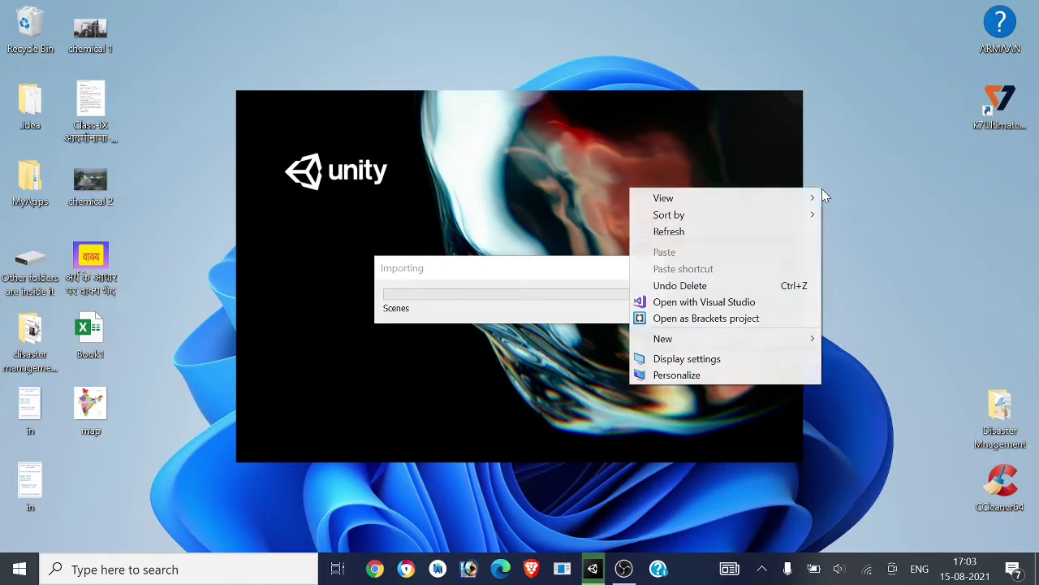
left_click(731, 232)
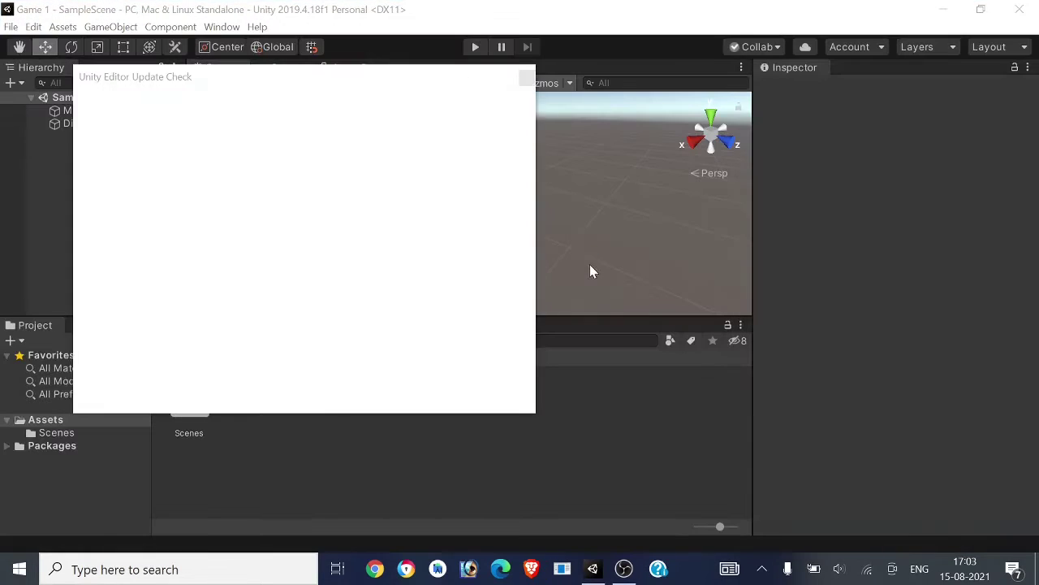
left_click(527, 77)
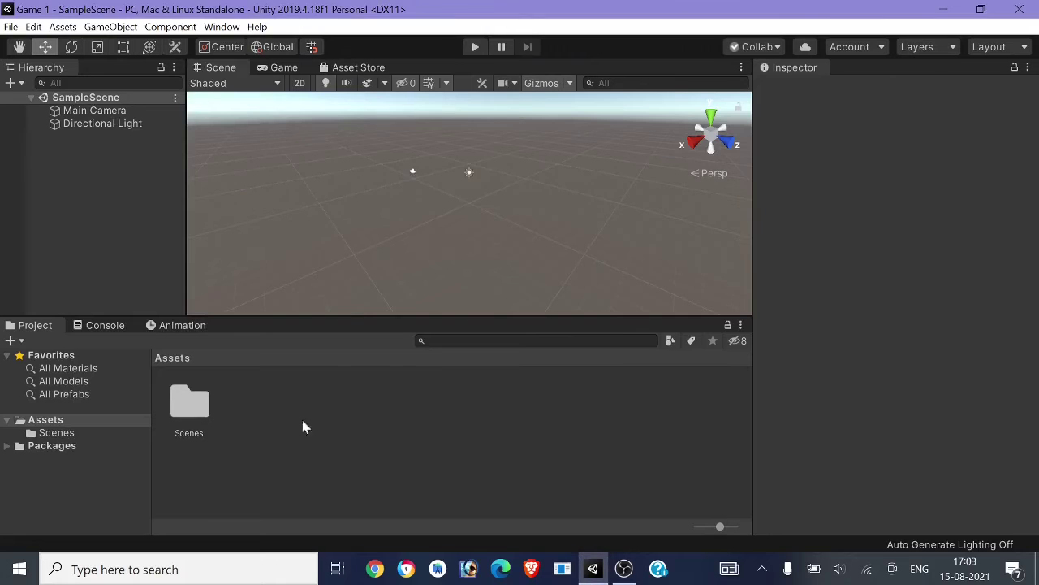
- Show the kinds of assets that can be created in the Assets folder, without creating one
right_click(278, 409)
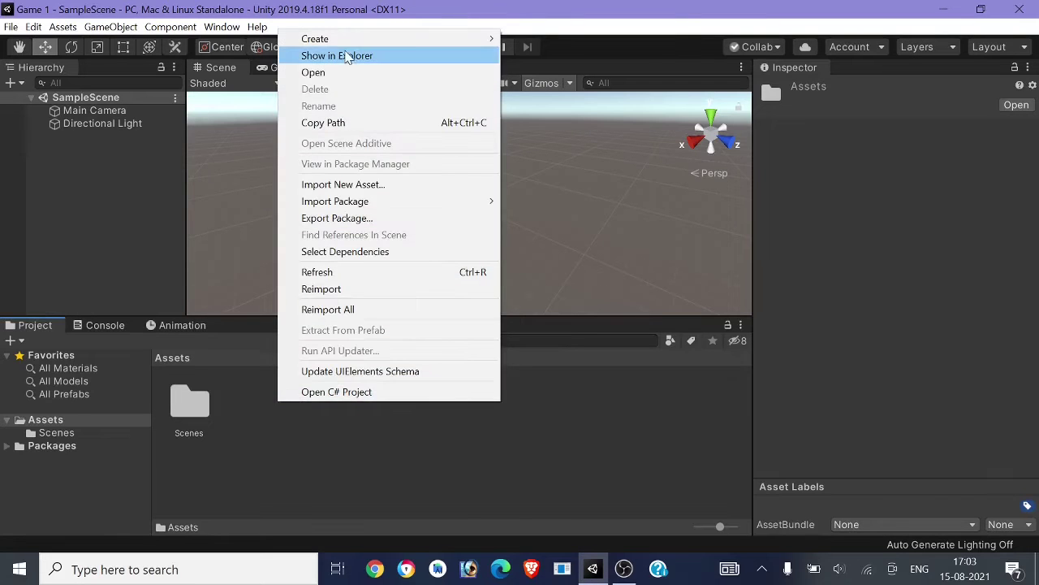
mouse_move(342, 47)
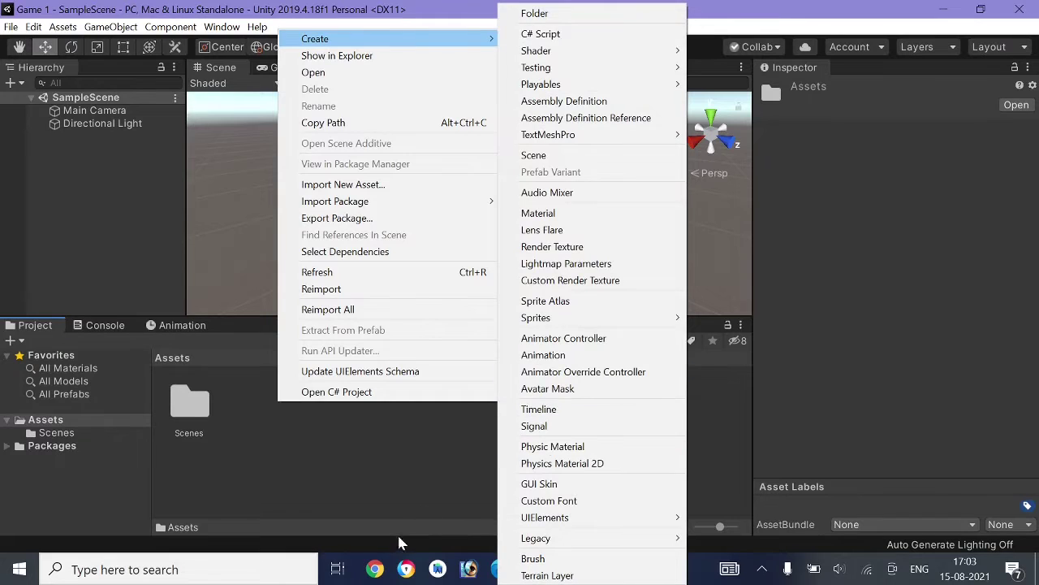
left_click(399, 479)
- Make the Scene view taller and look around the empty scene from different angles
left_click_drag(401, 165, 256, 252, "alt")
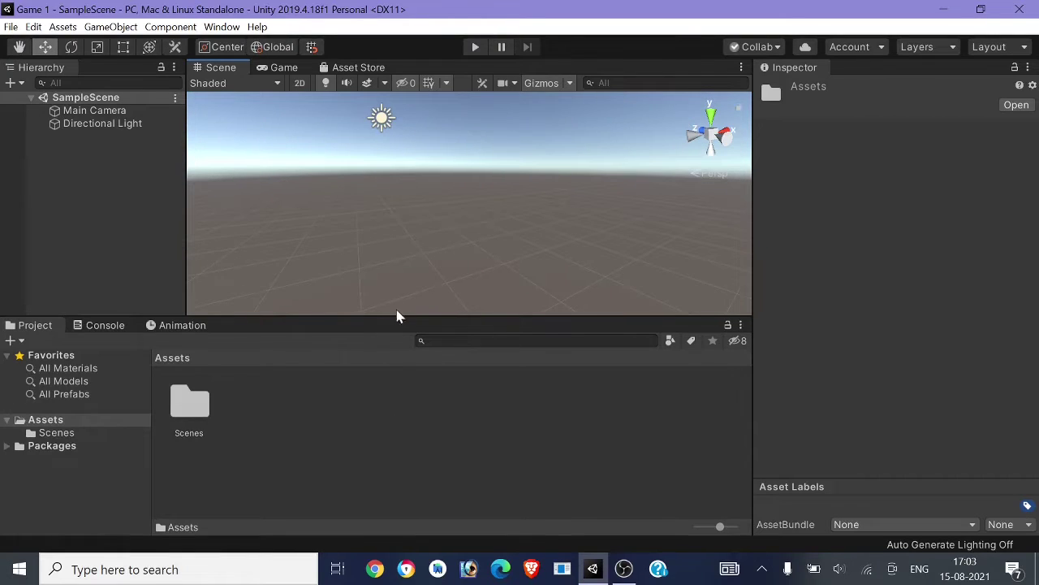
left_click(182, 325)
left_click_drag(264, 312, 265, 351)
left_click(35, 359)
right_click_drag(447, 275, 345, 215)
key("w")
- Add a 3D cube to the scene
left_click(134, 27)
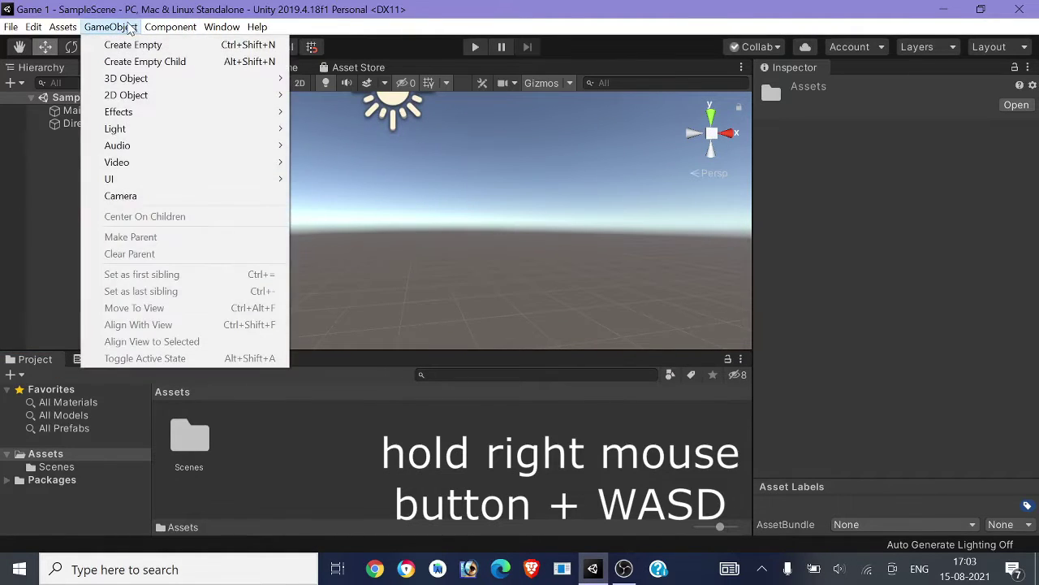
mouse_move(154, 81)
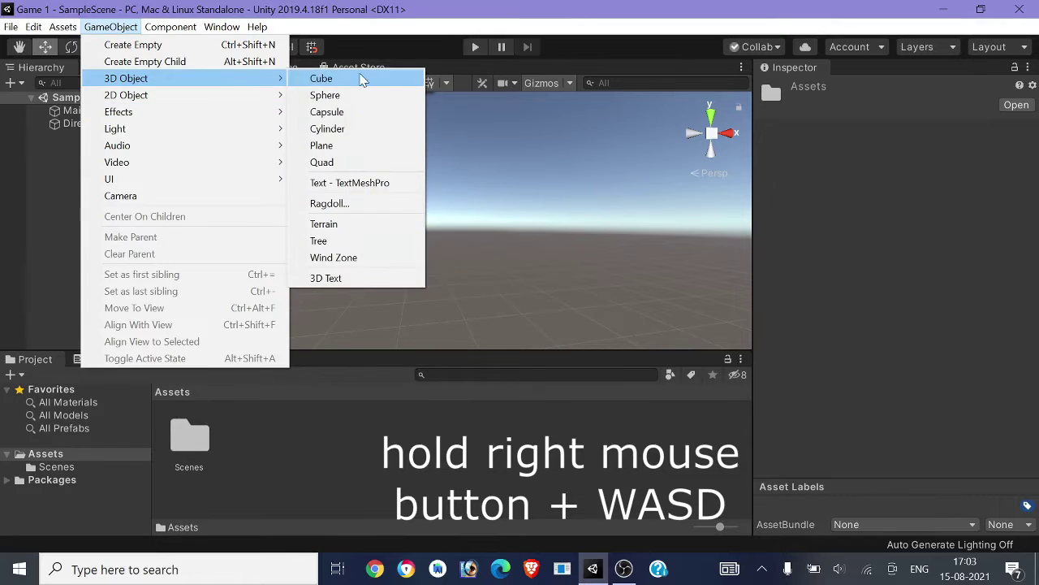
left_click(360, 79)
- Fly around the new cube in the Scene view and look through its components in the Inspector
right_click_drag(568, 251, 1037, 230)
key("w")
scroll(847, 227, "down", 5)
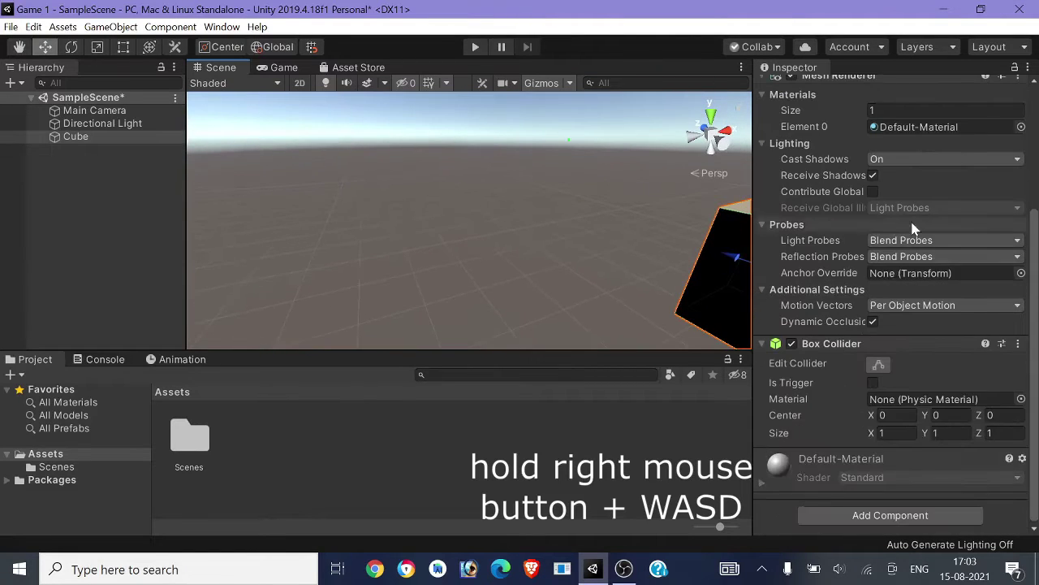
scroll(853, 324, "up", 5)
right_click_drag(535, 324, 422, 304)
key("w")
key("s")
key("w")
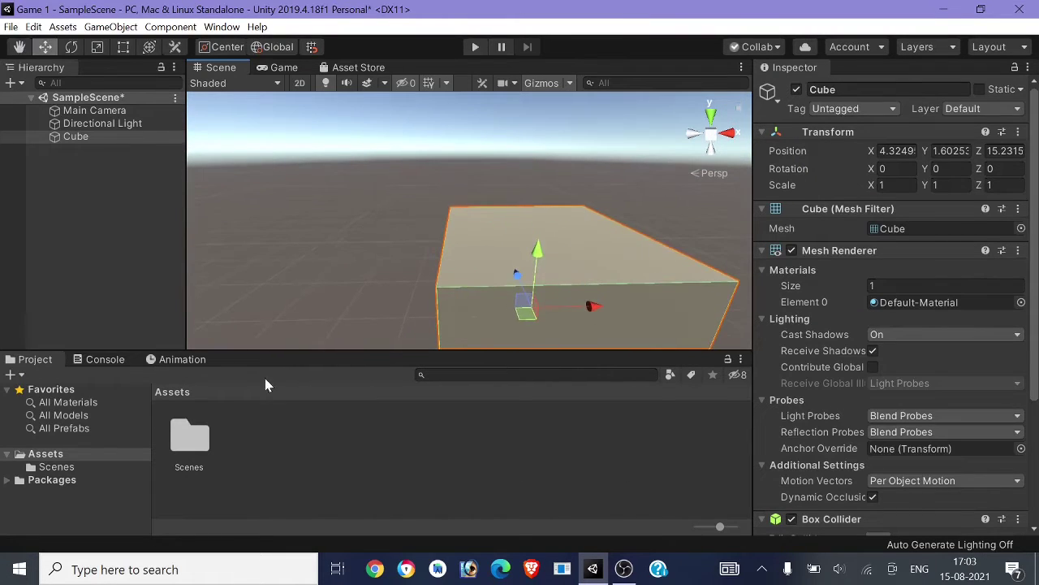
- Make the Project panel taller with the Assets folder selected, and view the cube from a greater distance
left_click_drag(256, 351, 256, 343)
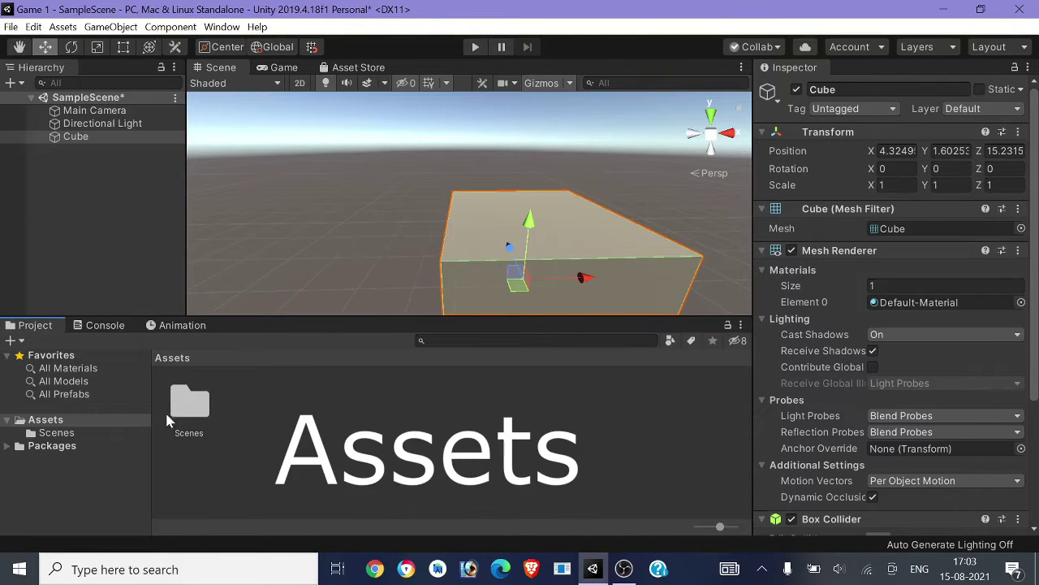
left_click(98, 418)
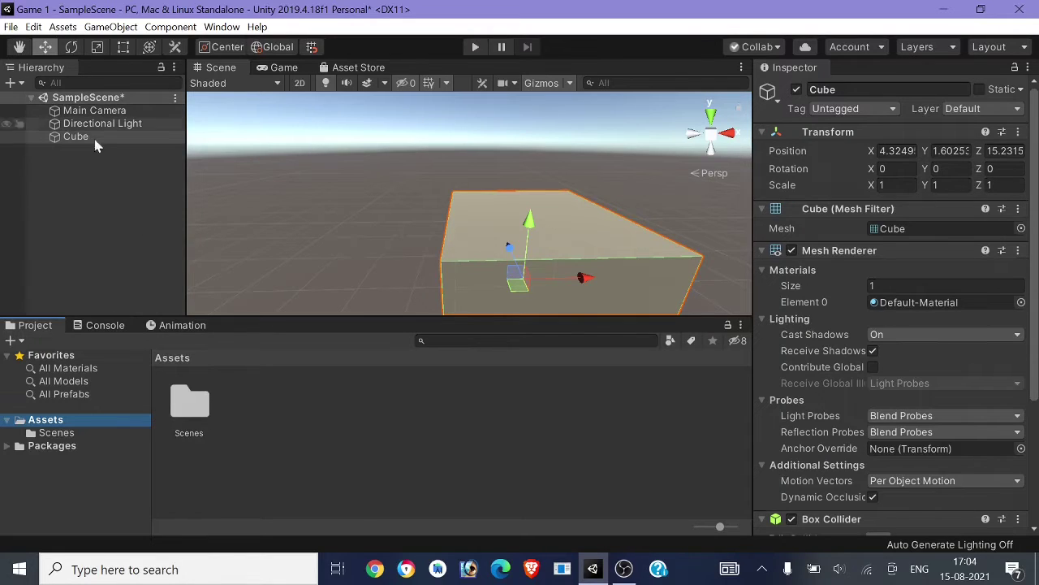
right_click_drag(412, 246, 417, 249)
key("d")
key("a")
key("w")
right_click_drag(416, 249, 394, 245)
key("d")
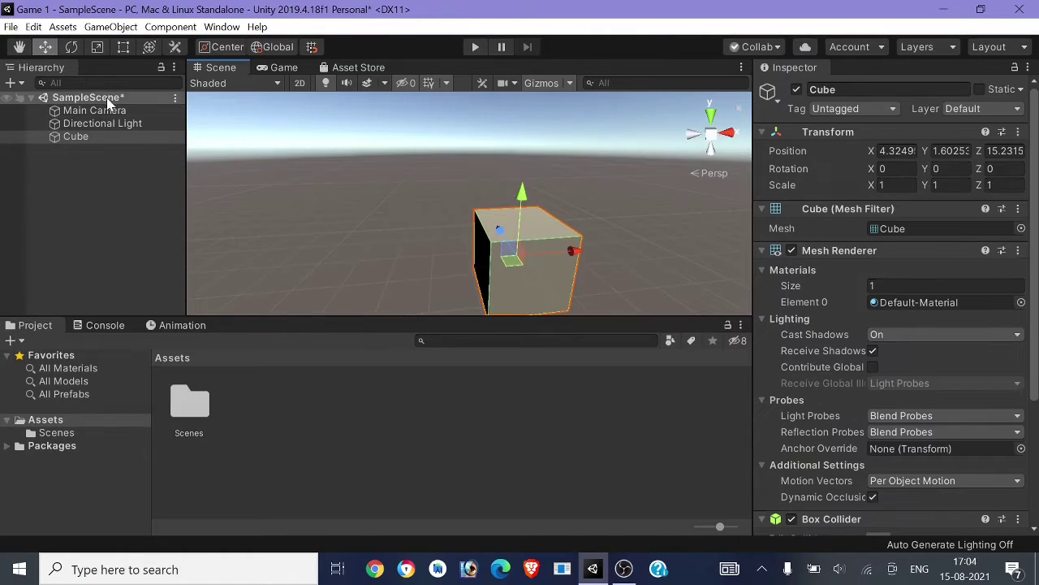
- Look inside the Scenes folder of the project and return to the Assets folder
double_click(184, 423)
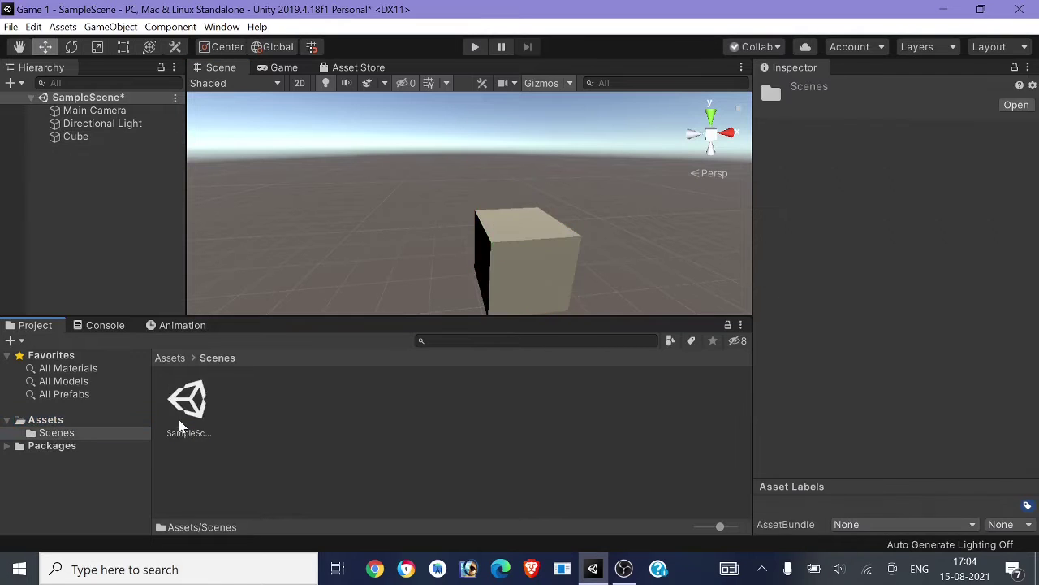
right_click_drag(483, 259, 351, 284)
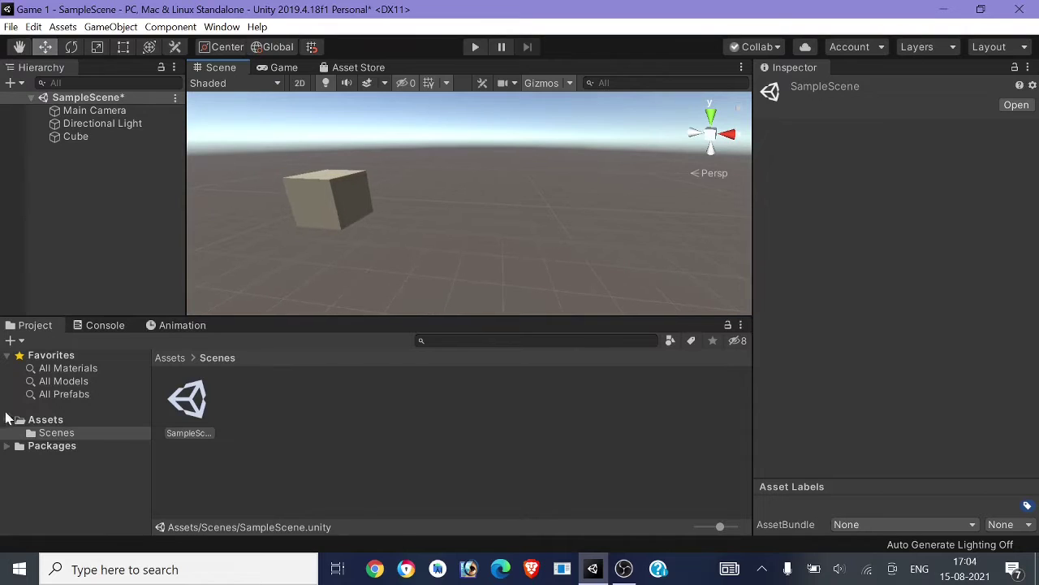
left_click(73, 423)
right_click_drag(412, 228, 455, 227)
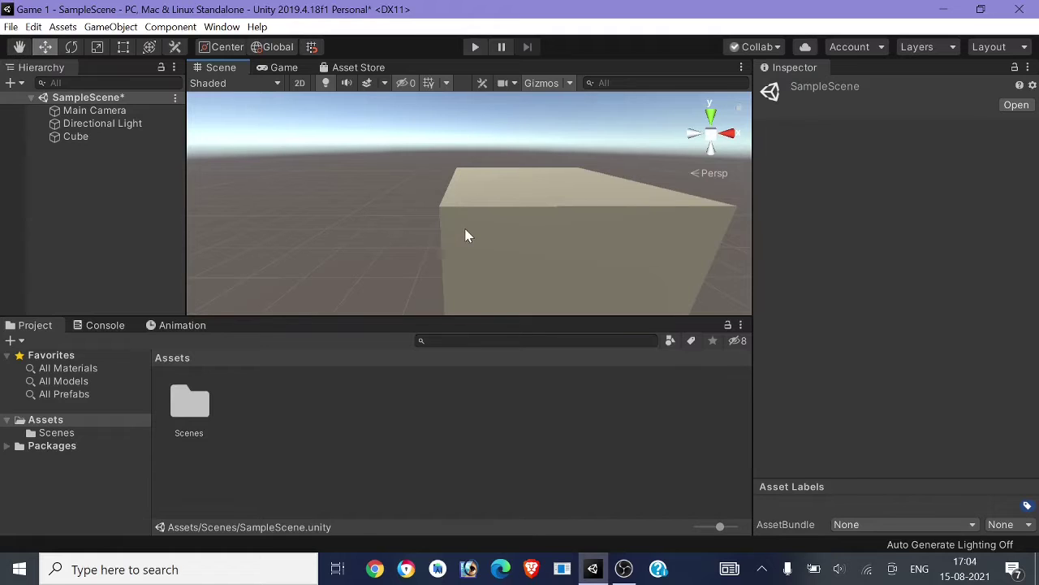
- Select the cube and review its components from Transform to Box Collider
left_click(467, 236)
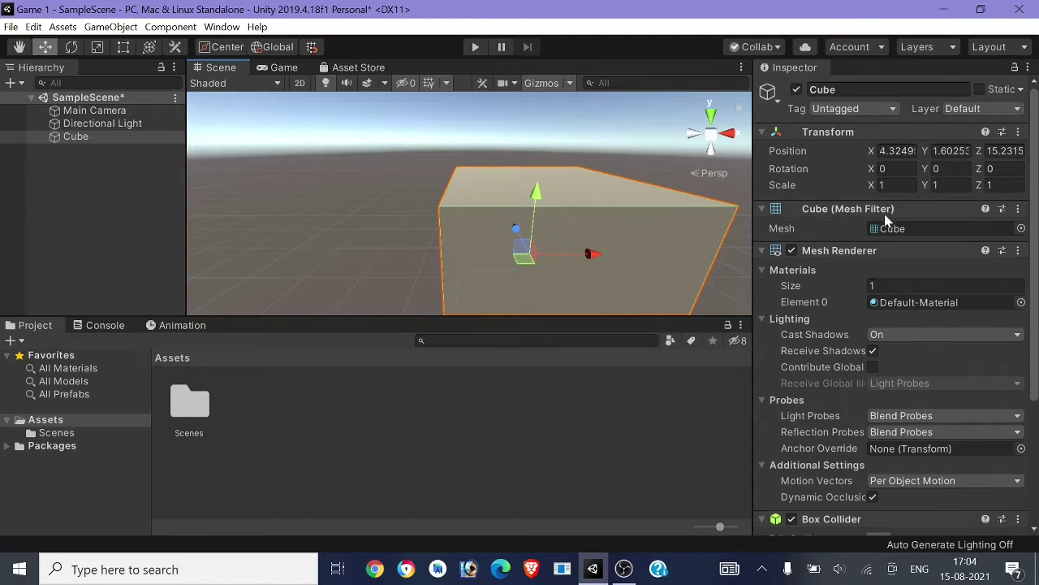
scroll(887, 221, "down", 5)
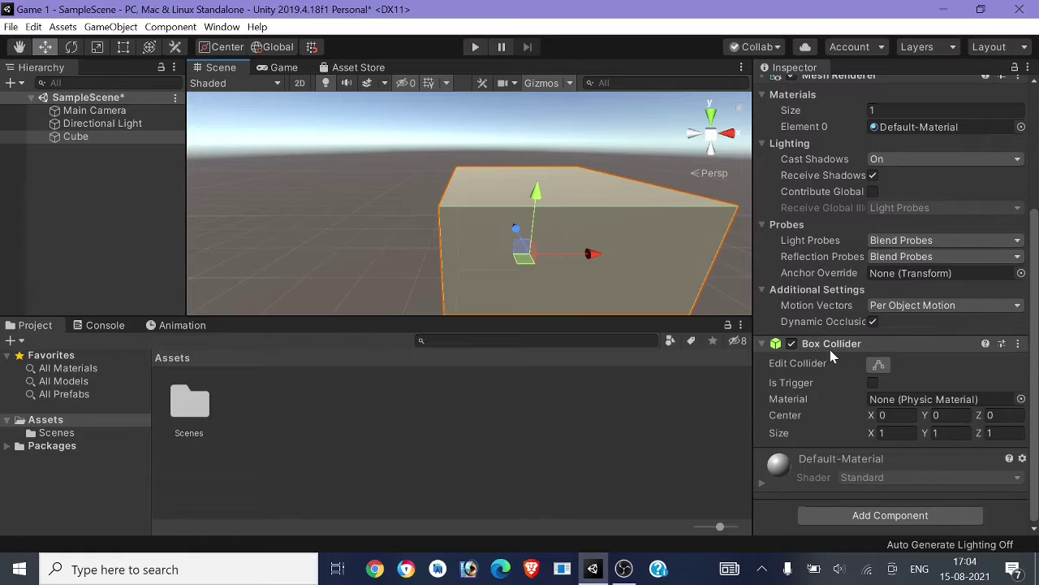
scroll(852, 345, "up", 4)
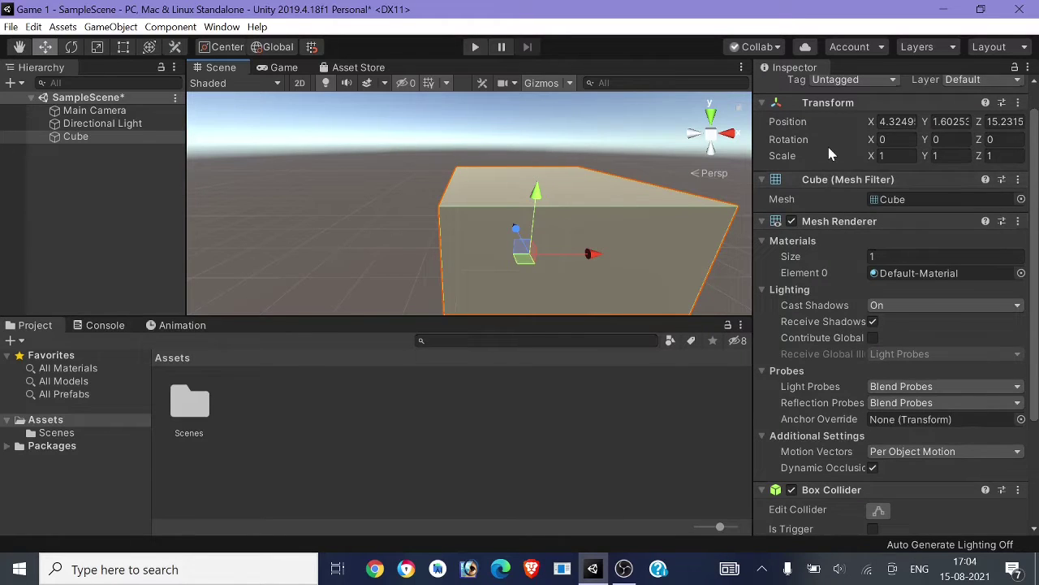
scroll(830, 154, "up", 1)
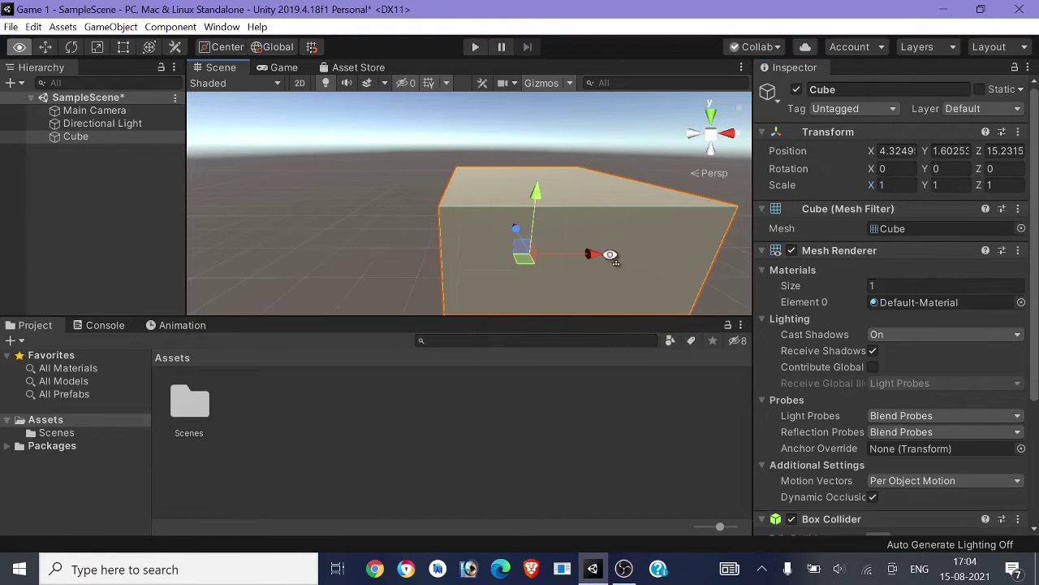
- Set the cube's scale to 2 on the X, Y and Z axes
left_click_drag(610, 255, 603, 294, "alt")
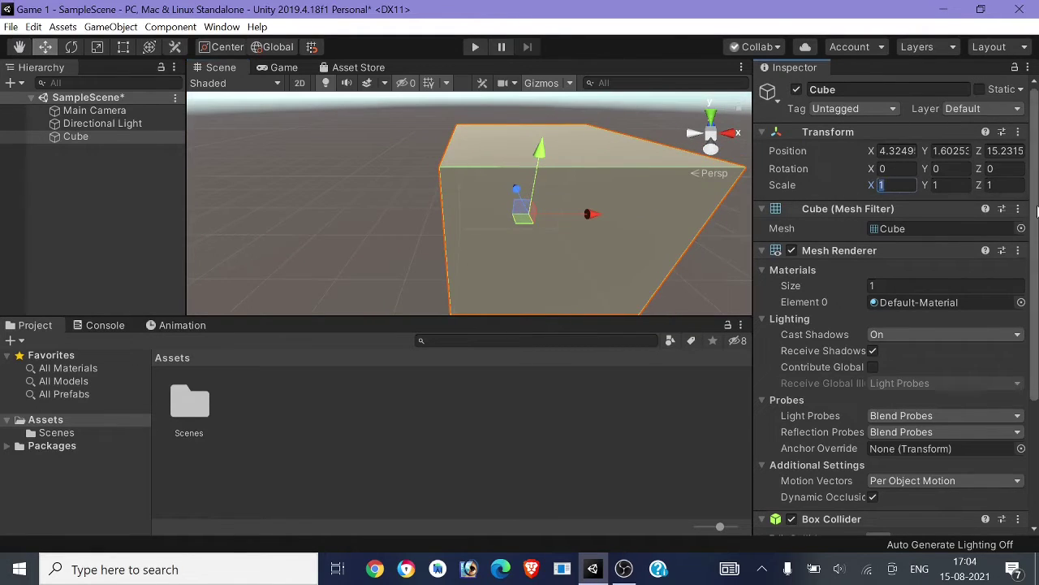
key("alt+Tab")
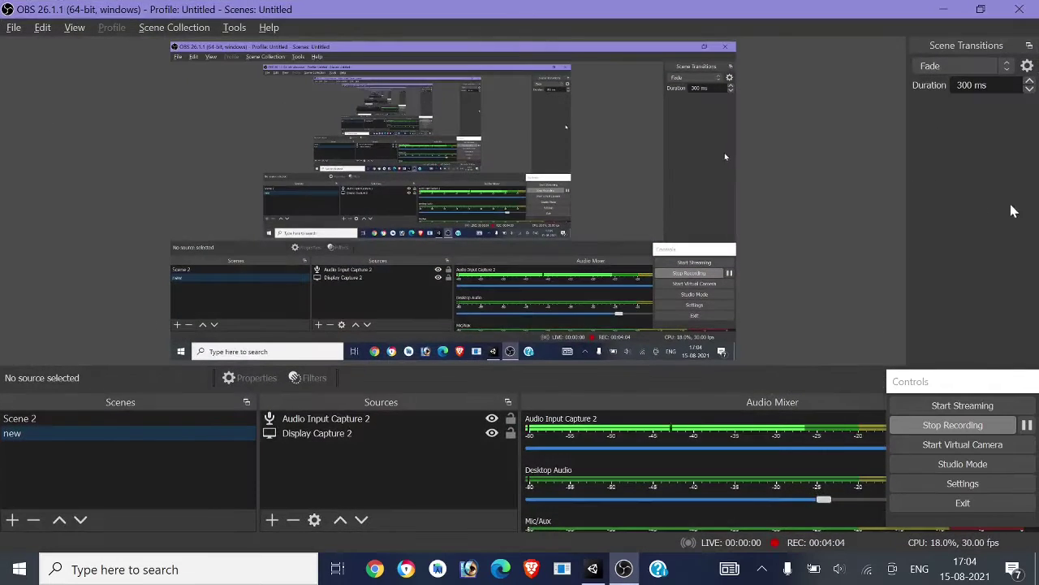
key("alt+Tab")
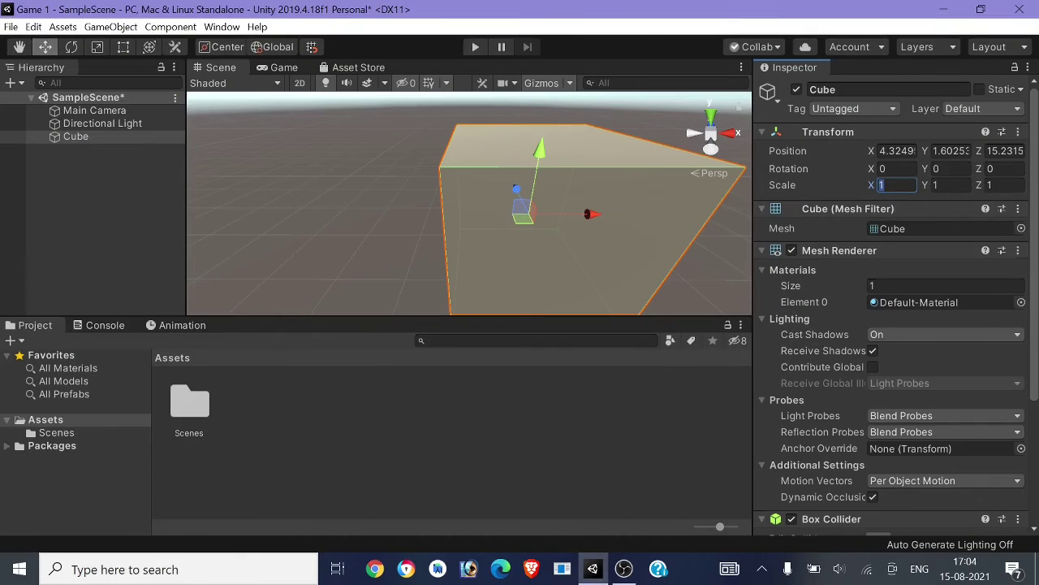
key("alt+Tab")
key("alt+Tab")
key("BackSpace")
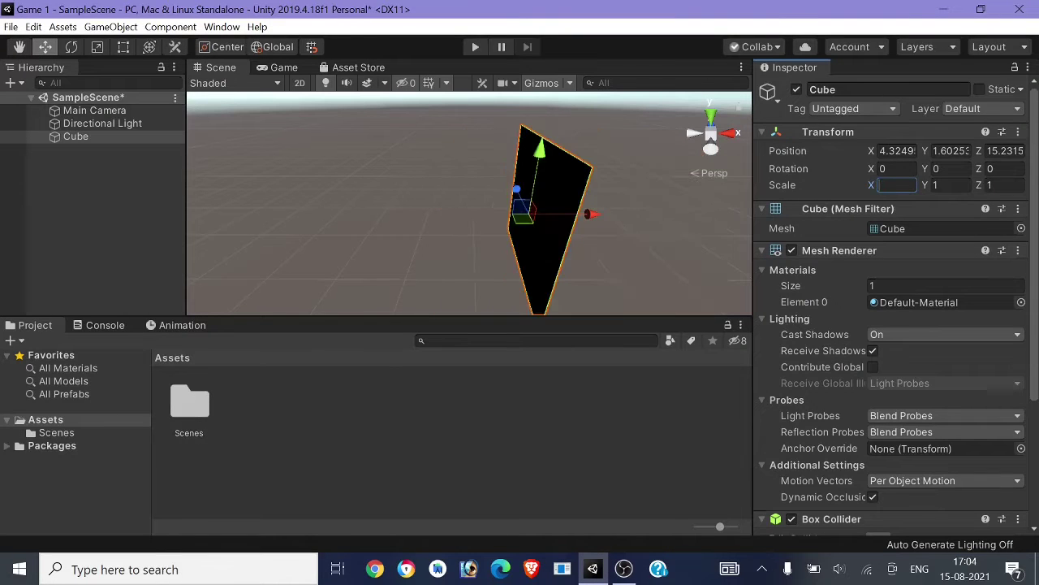
type("2")
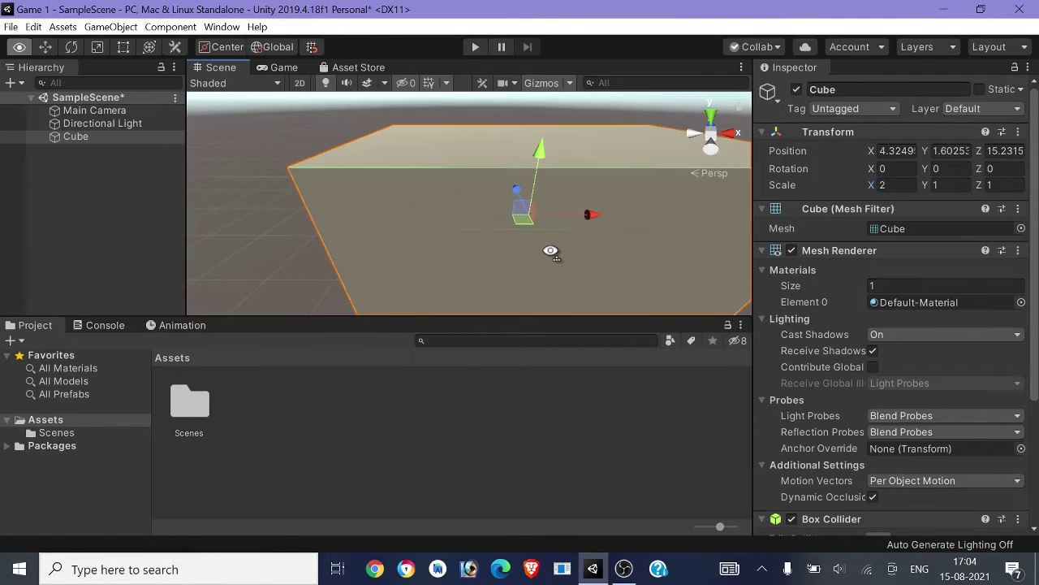
scroll(552, 249, "down", 5, "alt")
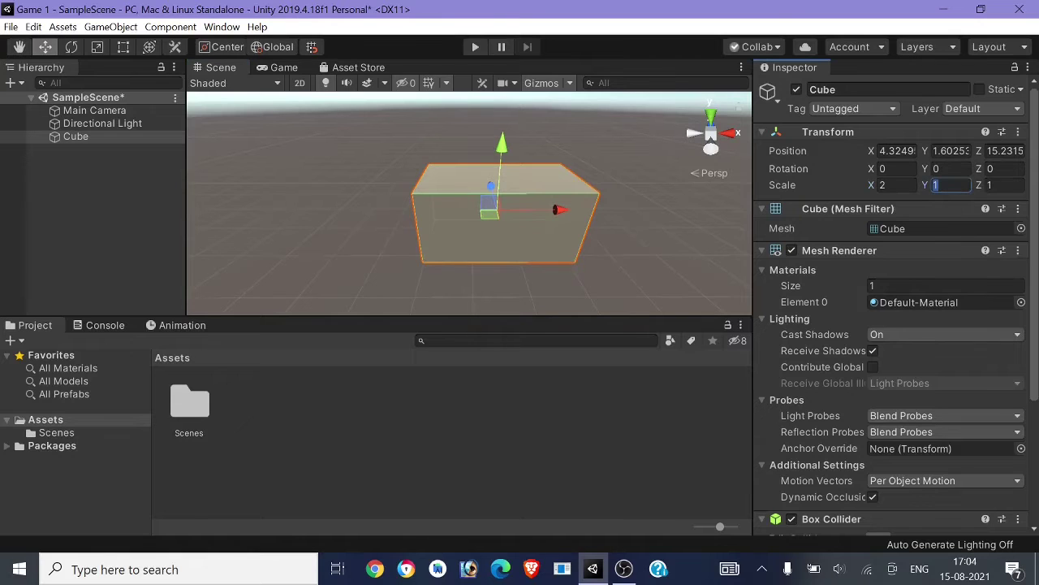
type("22")
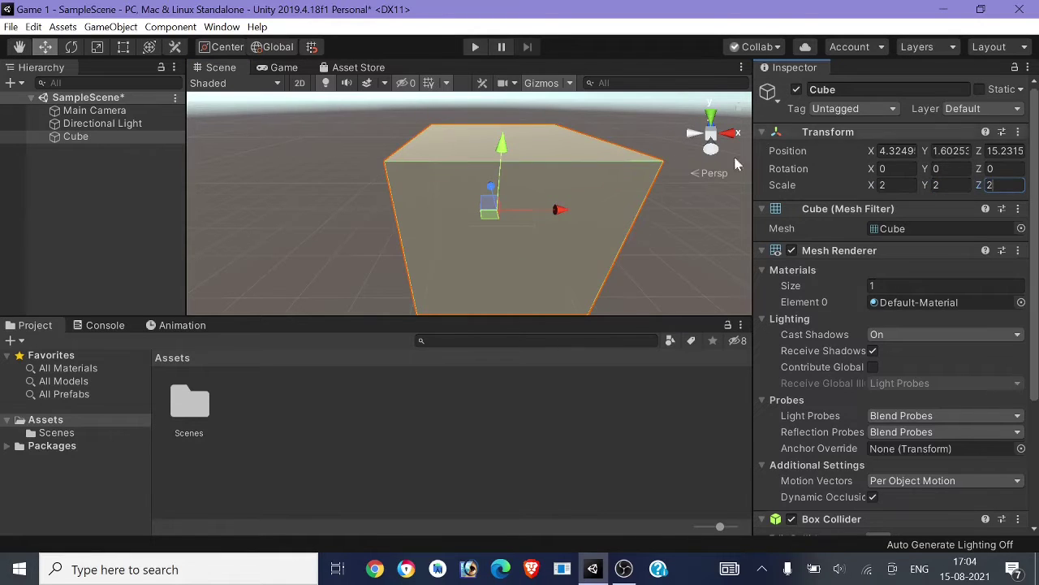
- Deselect the scaled cube, orbit to view it from another side, and select it again
left_click(685, 204)
left_click_drag(685, 205, 907, 217, "alt")
left_click_drag(562, 239, 559, 230, "alt")
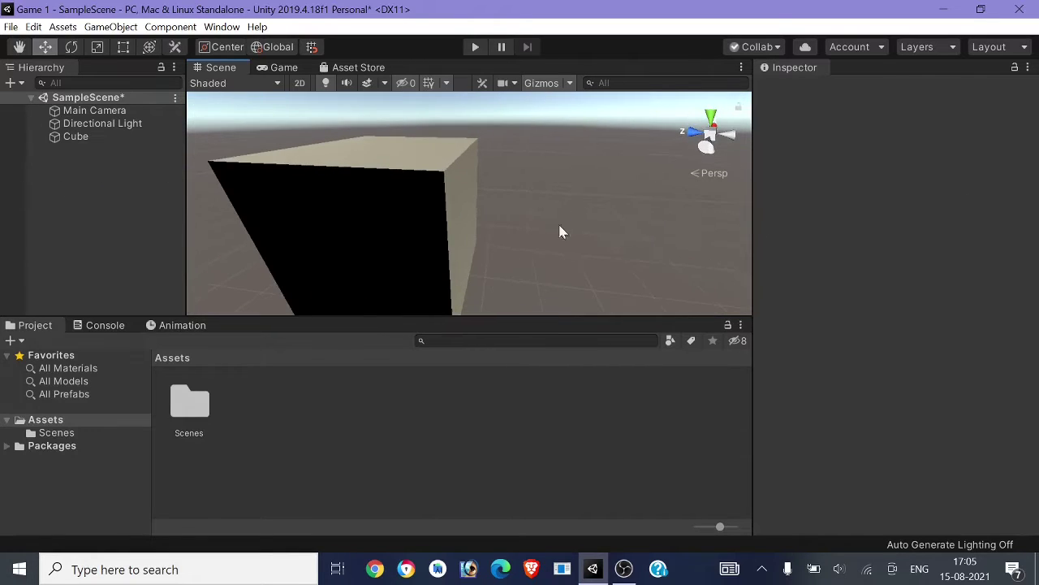
left_click(302, 181)
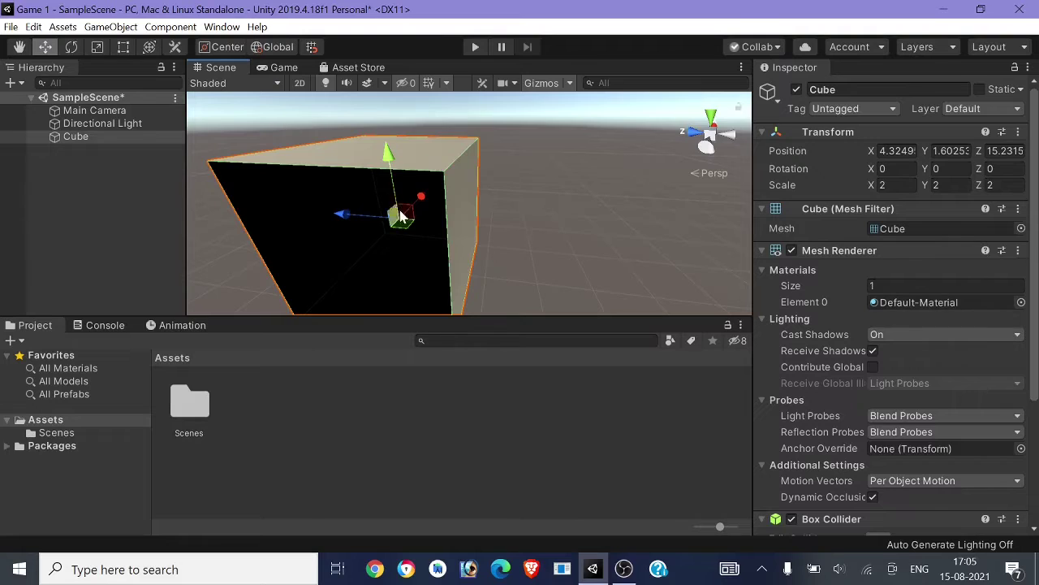
- Flatten and stretch the cube with the Scale tool to about 1.94 on X, 0.41 on Y and 4.29 on Z
left_click_drag(490, 205, 479, 187, "alt")
key("r")
left_click_drag(392, 154, 389, 186)
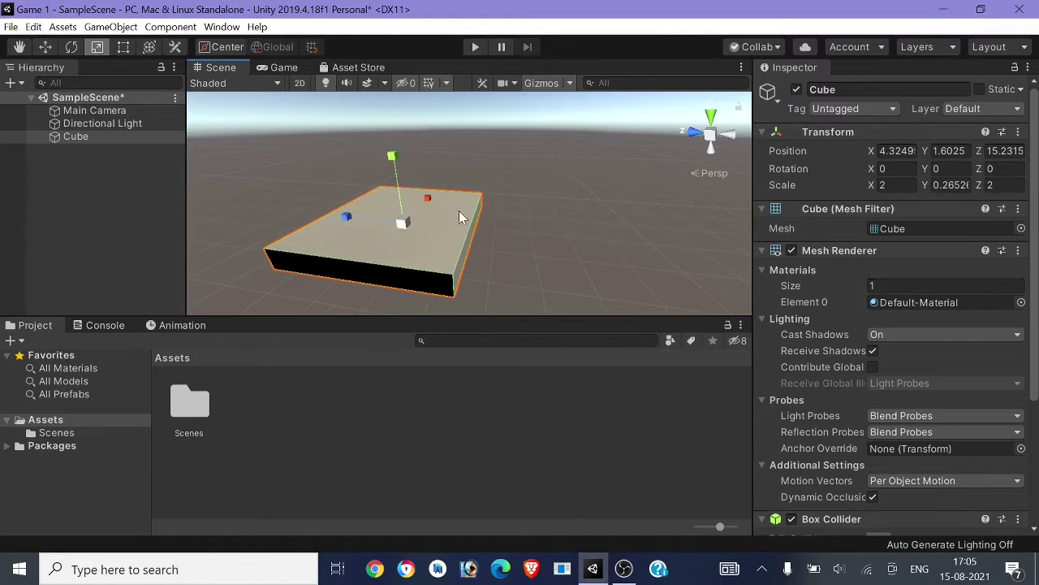
key("w")
key("r")
left_click_drag(394, 169, 288, 204)
left_click_drag(436, 211, 489, 226, "alt")
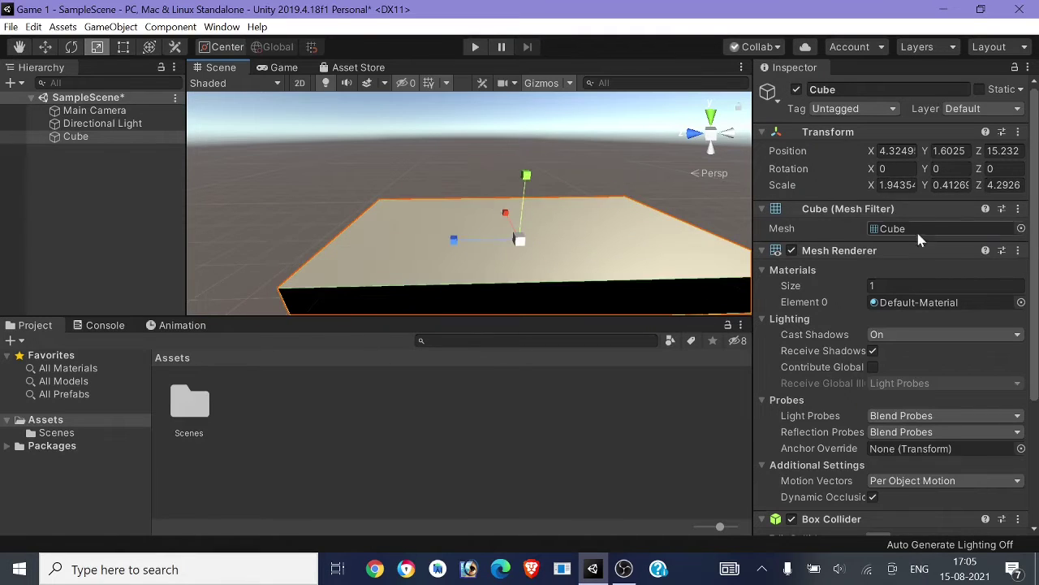
- Set the cube's scale to 9 on the X, Y and Z axes
type("9")
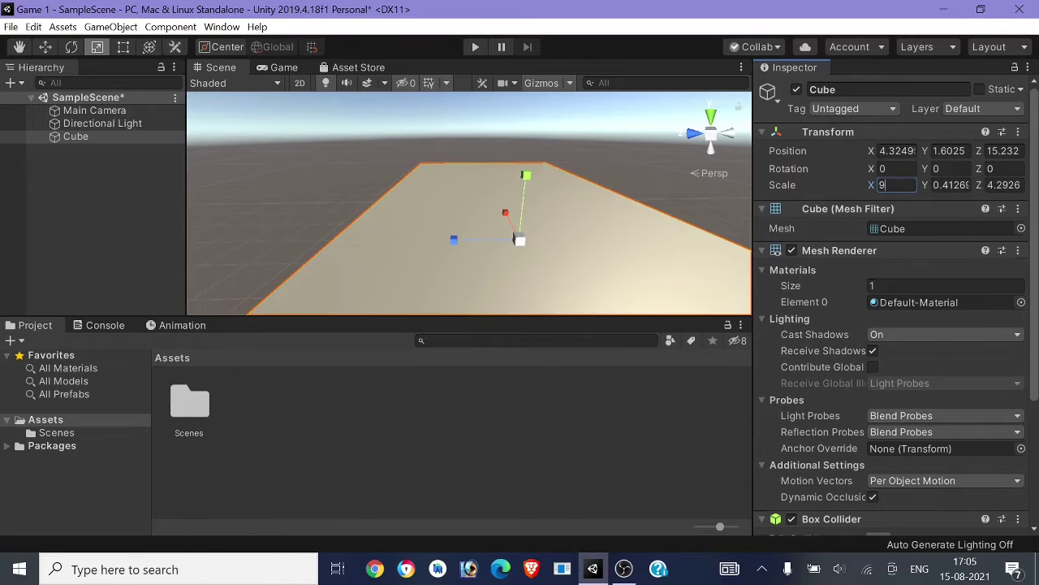
left_click_drag(633, 312, 165, 355, "alt")
scroll(390, 284, "down", 4)
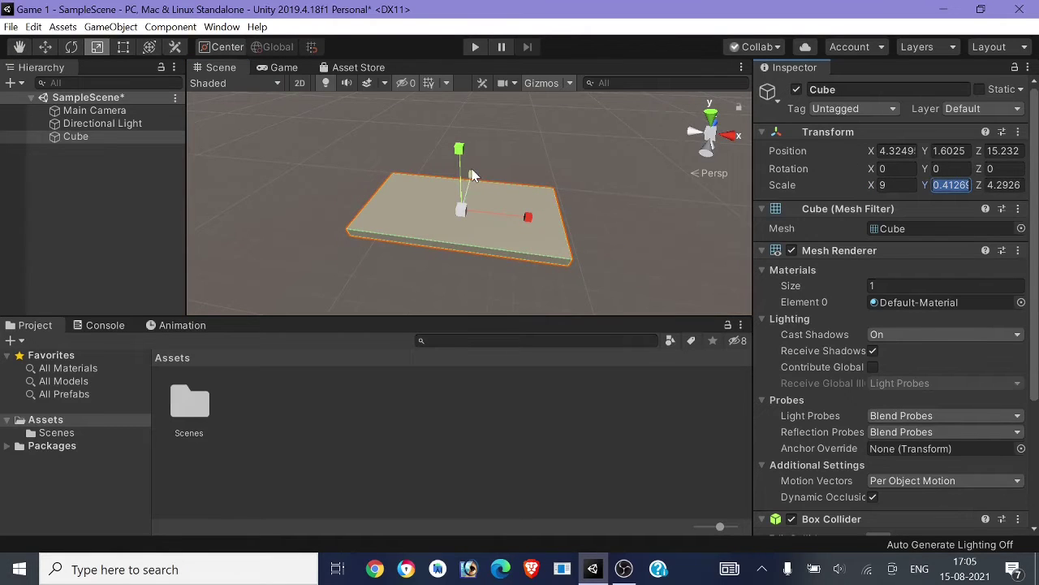
left_click_drag(459, 149, 452, 504)
key("ctrl+z")
type("9")
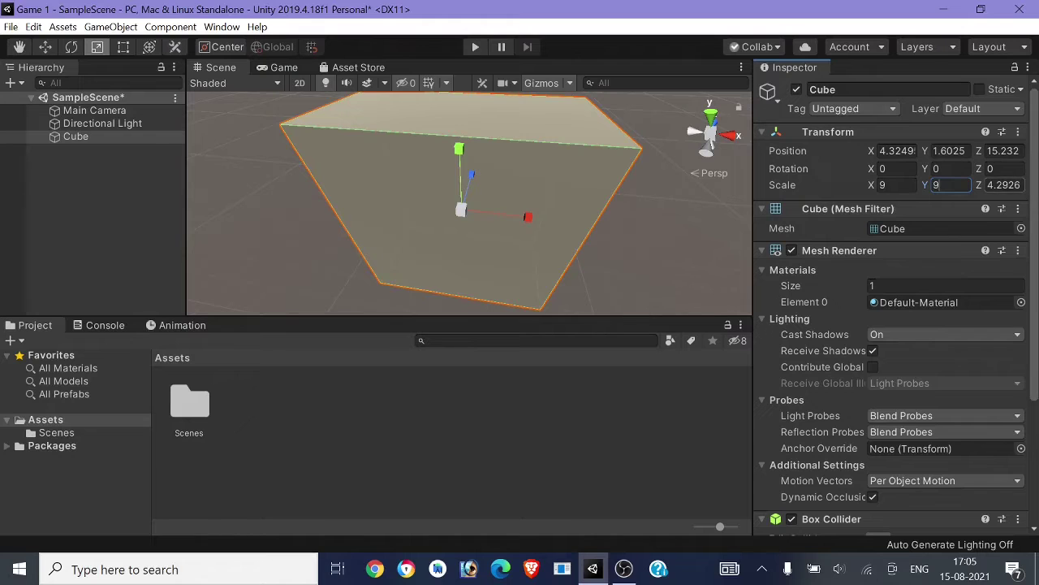
left_click(1012, 188)
type("9")
- Reshape the cube freehand into a wide, flat slab scaled to about 19.2 on X and 1.4 on Y
left_click_drag(519, 204, 397, 199, "alt")
left_click_drag(482, 229, 529, 276)
key("w")
left_click_drag(623, 271, 65, 219, "alt")
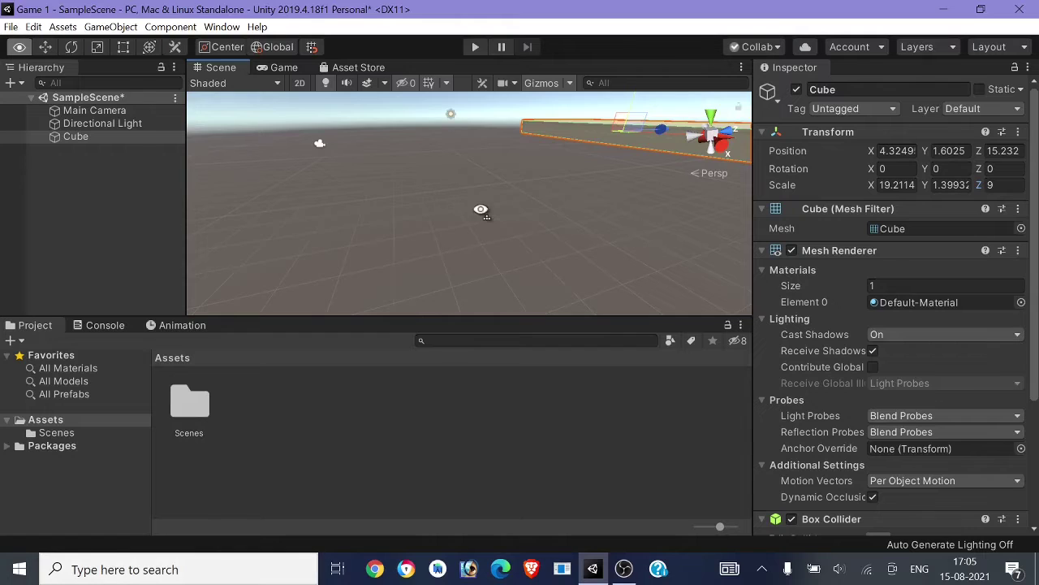
left_click_drag(482, 209, 567, 236, "alt")
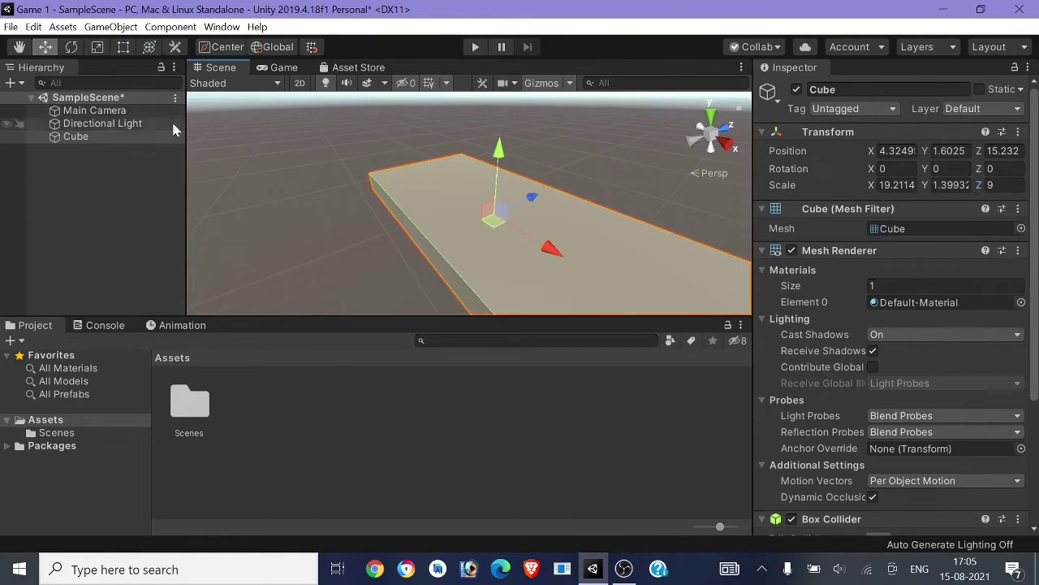
right_click_drag(455, 240, 575, 201)
key("w")
key("s")
key("w")
key("s")
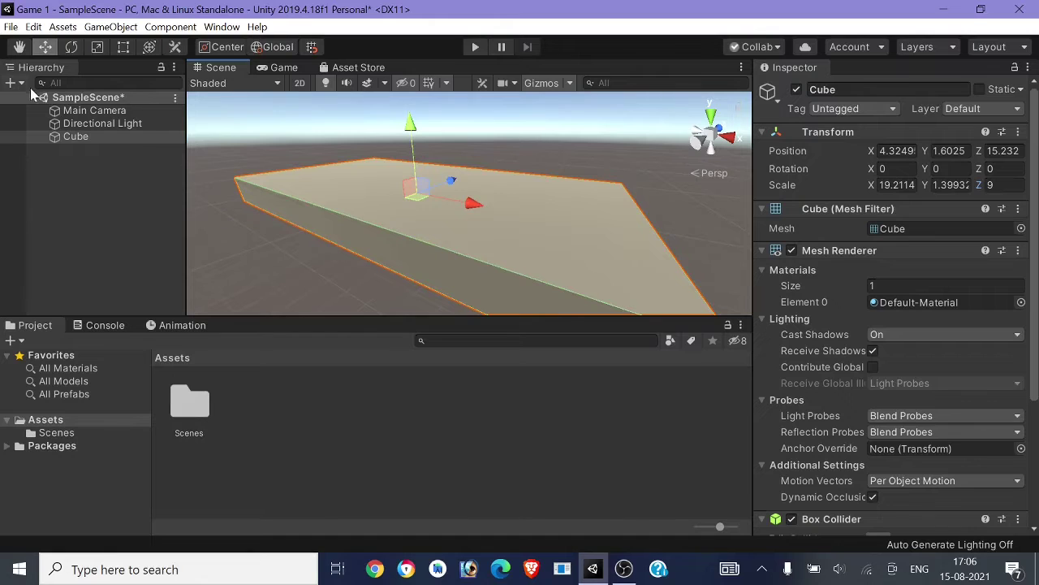
- Review the kinds of 3D objects that can be created and inspect the slab from the opposite side
left_click(13, 83)
mouse_move(32, 135)
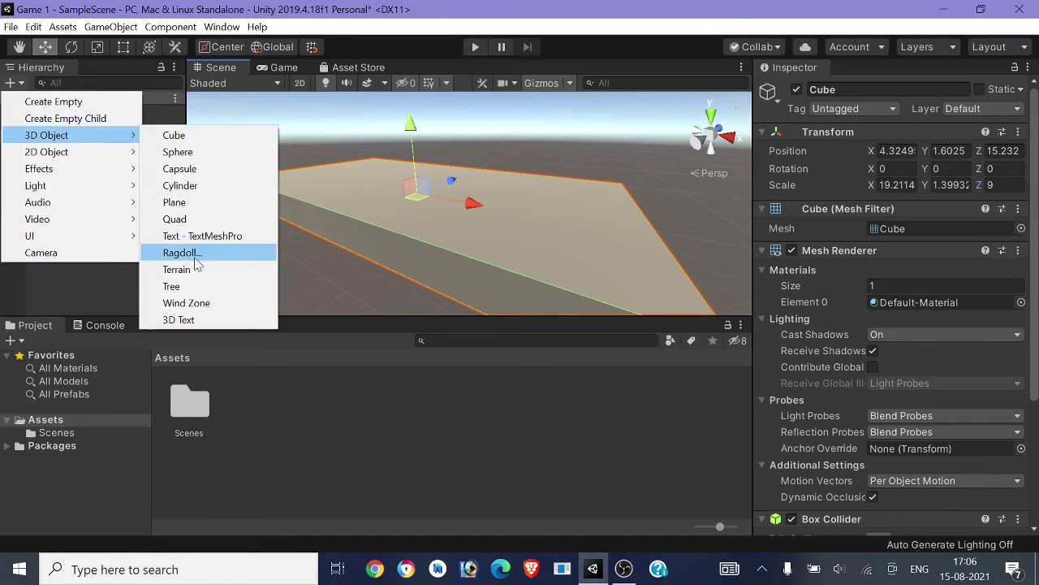
key("w")
right_click_drag(477, 204, 736, 280)
key("s")
key("w")
key("d")
key("w")
key("d")
key("s")
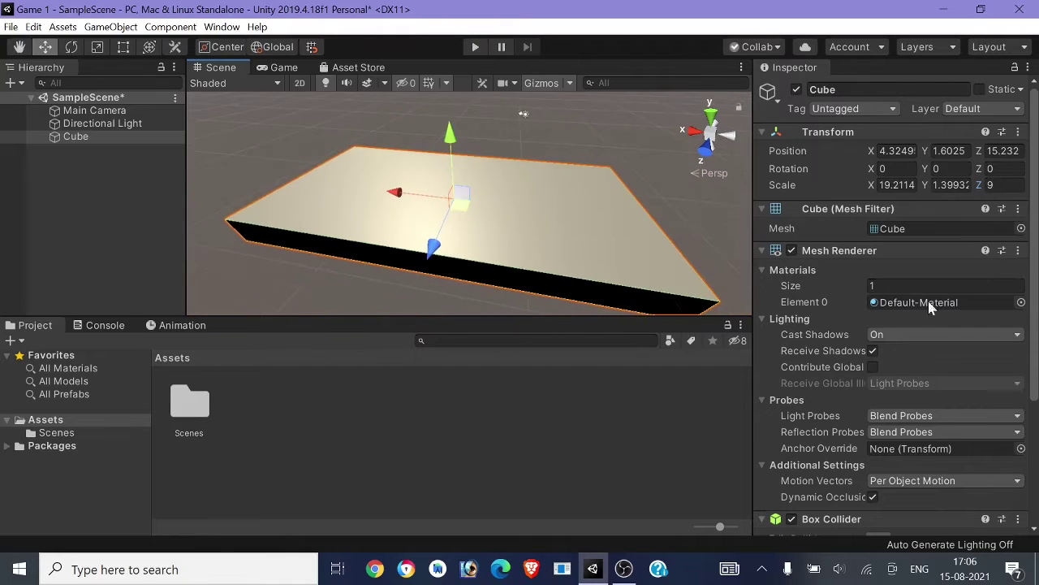
- Run the game to check how the slab looks through the camera, and stop it
scroll(965, 364, "down", 5)
right_click_drag(642, 250, 565, 120)
left_click(477, 47)
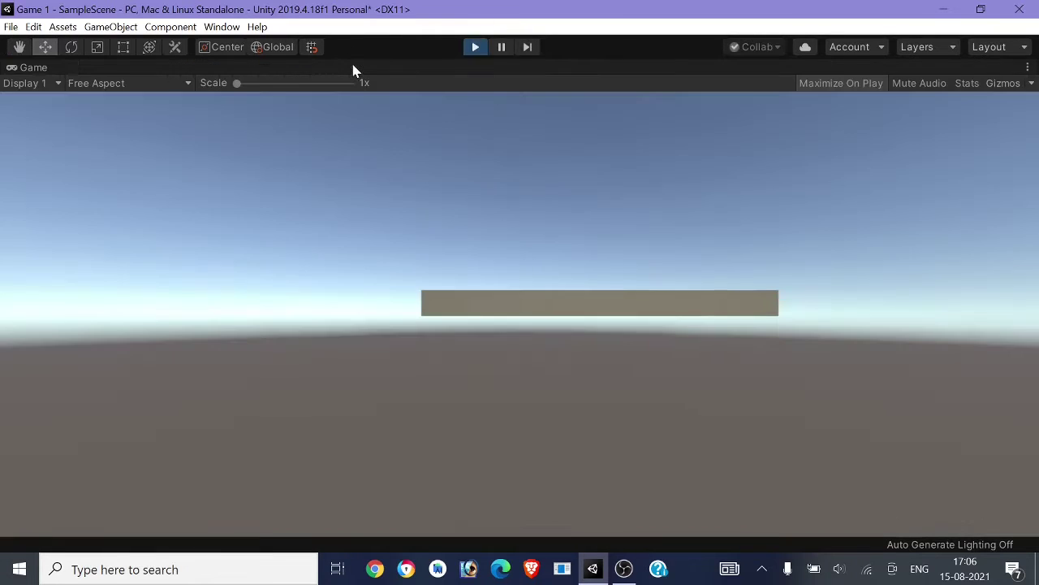
left_click(477, 47)
- Select the Main Camera and frame it in the Scene view together with its preview
right_click_drag(460, 233, 215, 197)
scroll(844, 229, "up", 3)
right_click_drag(524, 196, 534, 206)
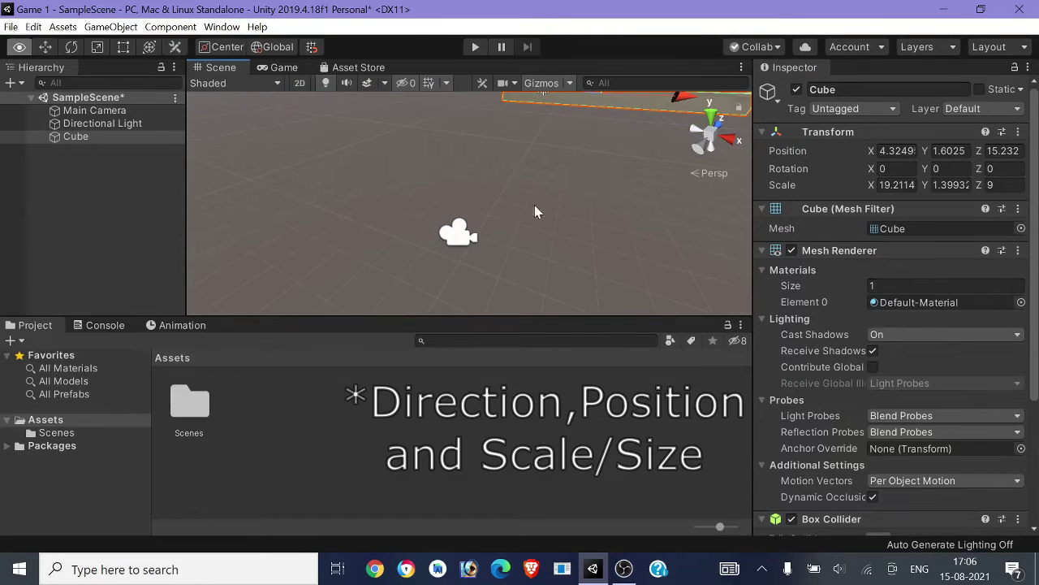
left_click(445, 235)
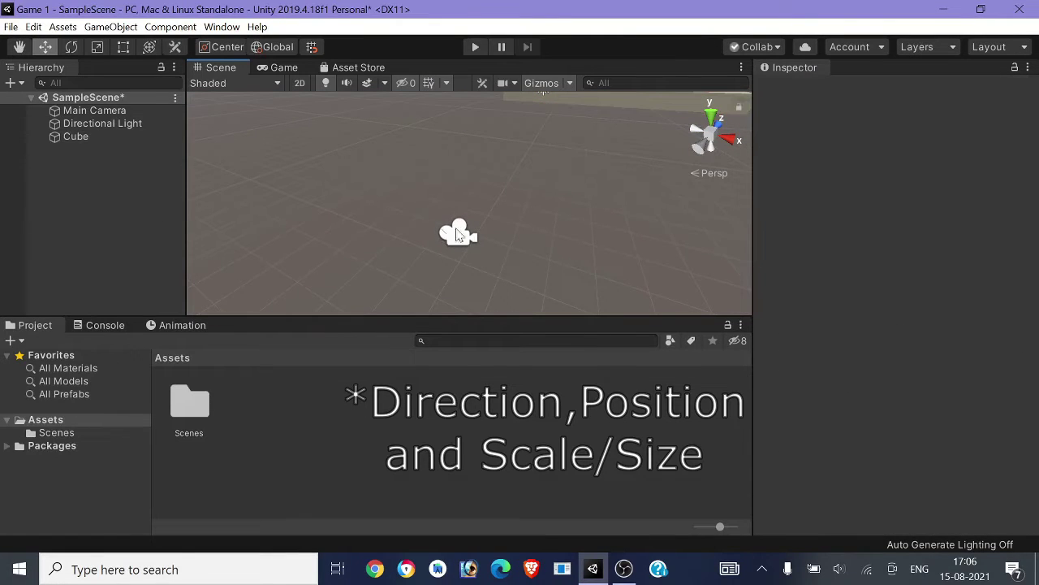
left_click(101, 113)
right_click_drag(447, 260, 92, 139)
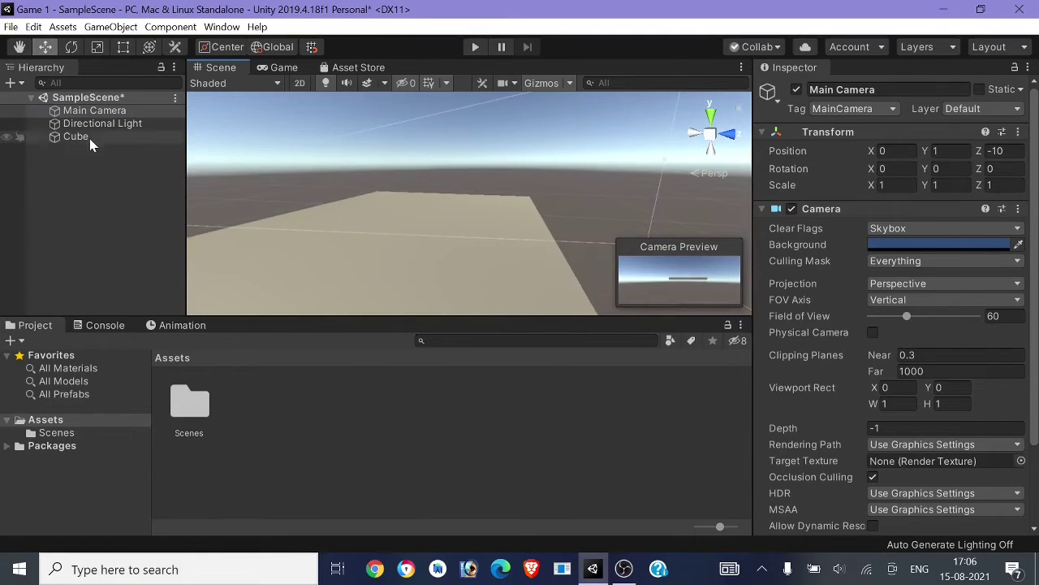
left_click(100, 114)
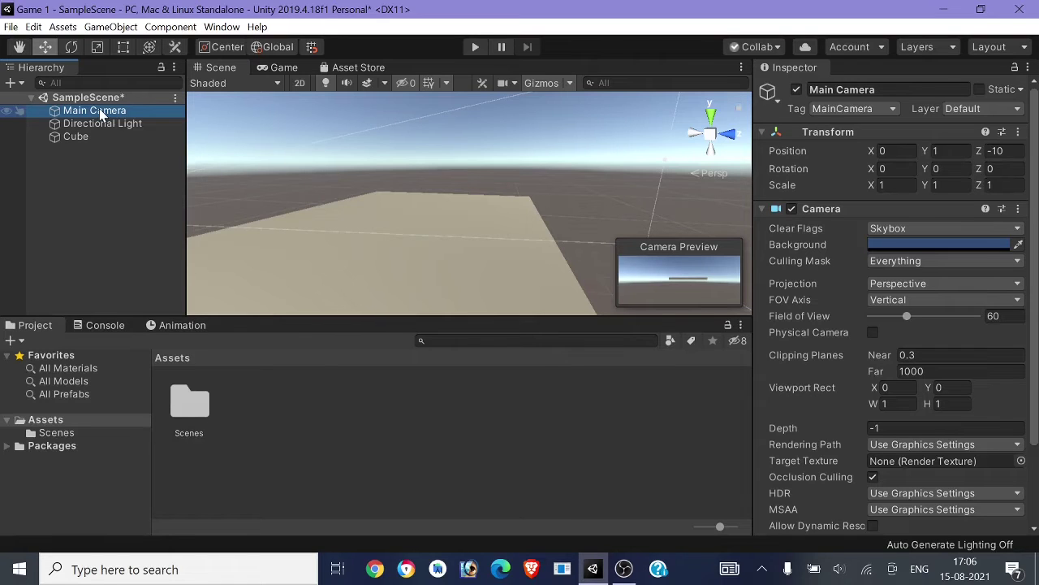
double_click(100, 113)
right_click_drag(455, 245, 690, 264)
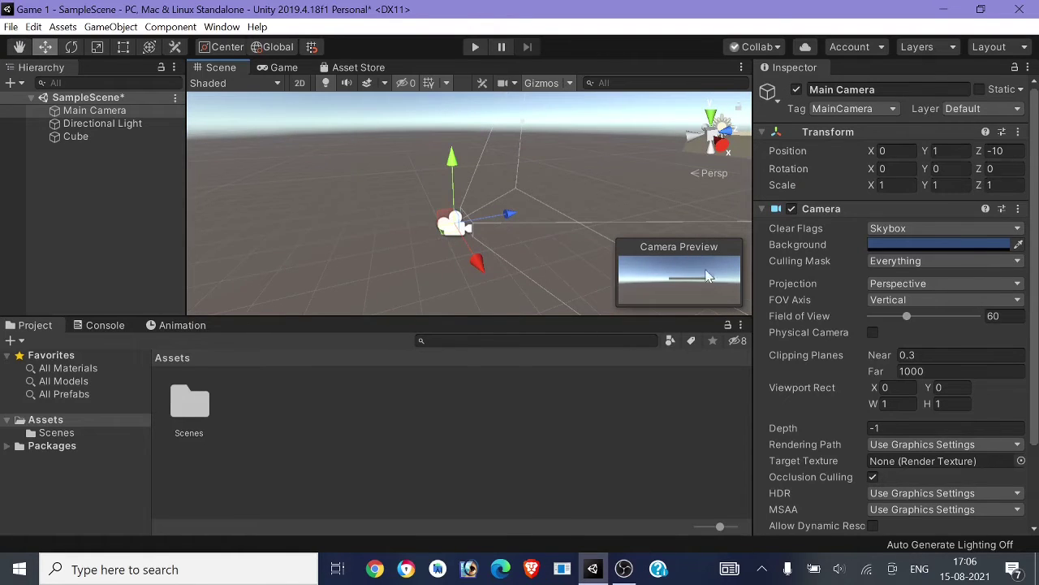
- Move the Main Camera forward toward the slab to a Z position of about 3.59
left_click_drag(509, 213, 815, 146)
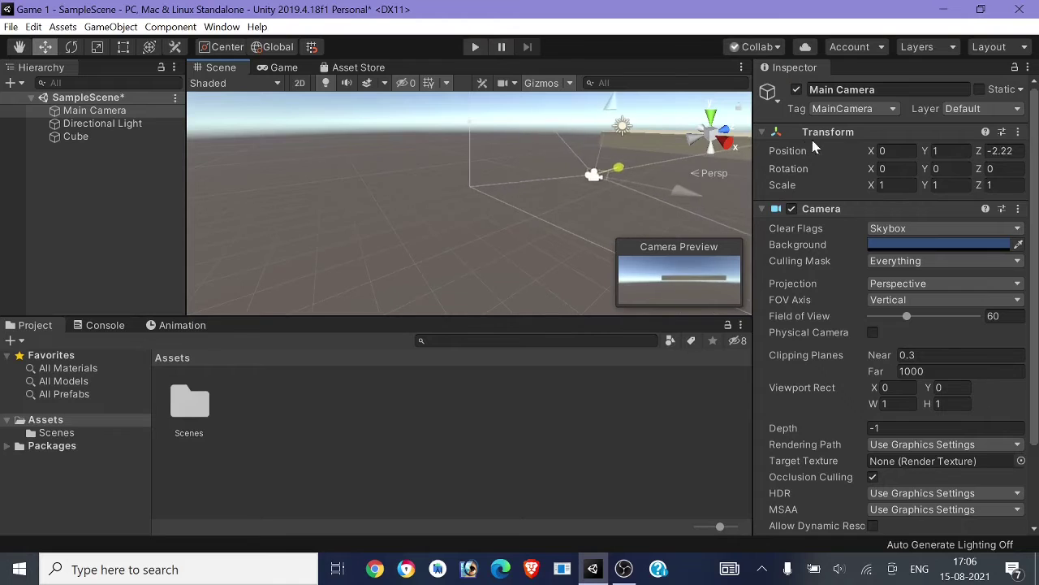
right_click_drag(554, 246, 365, 207)
left_click_drag(597, 191, 634, 185)
right_click_drag(634, 185, 601, 207)
left_click_drag(615, 214, 536, 227)
right_click_drag(536, 227, 526, 224)
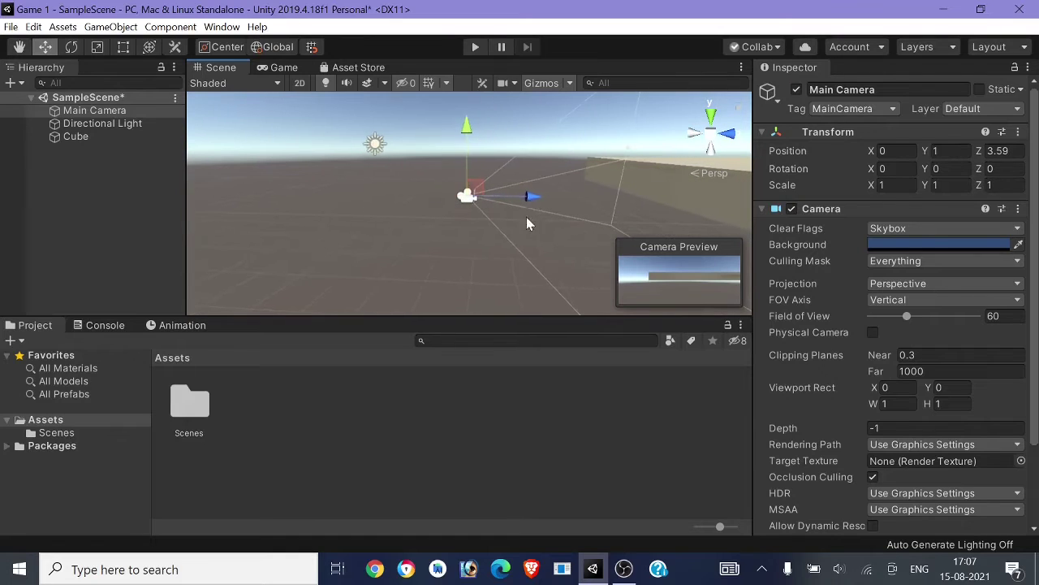
- Raise the Main Camera above the slab, trying a Y position of 9 and settling on 6
left_click_drag(457, 127, 462, 81)
right_click_drag(461, 81, 578, 212)
left_click_drag(444, 170, 475, 142)
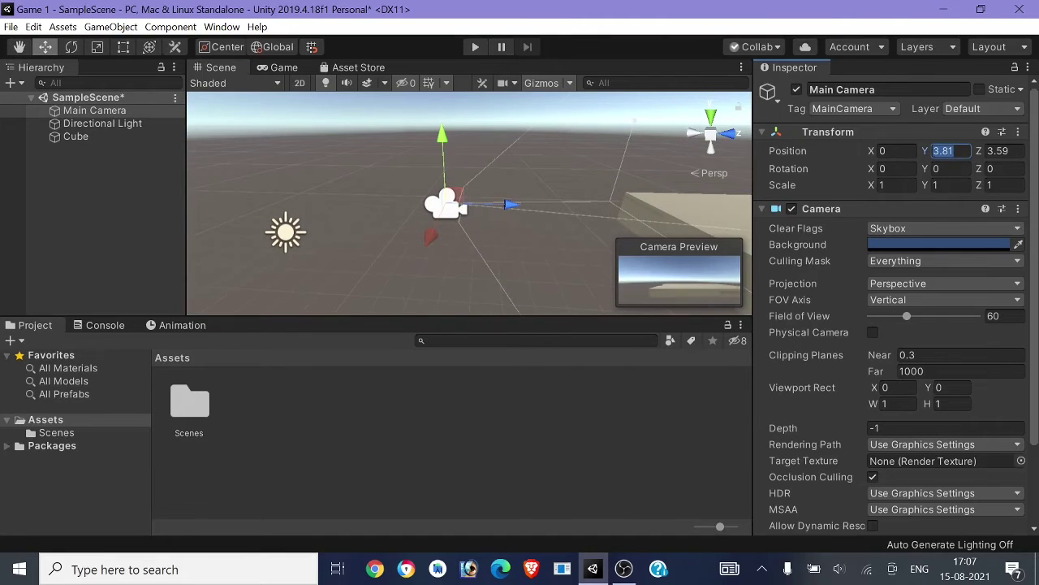
type("9")
left_click(936, 136)
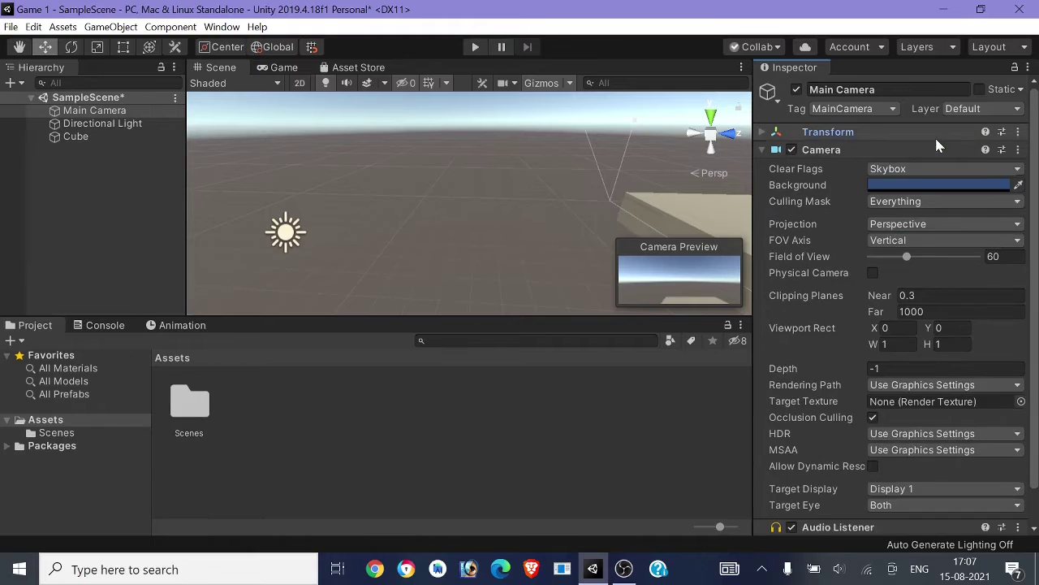
left_click(765, 133)
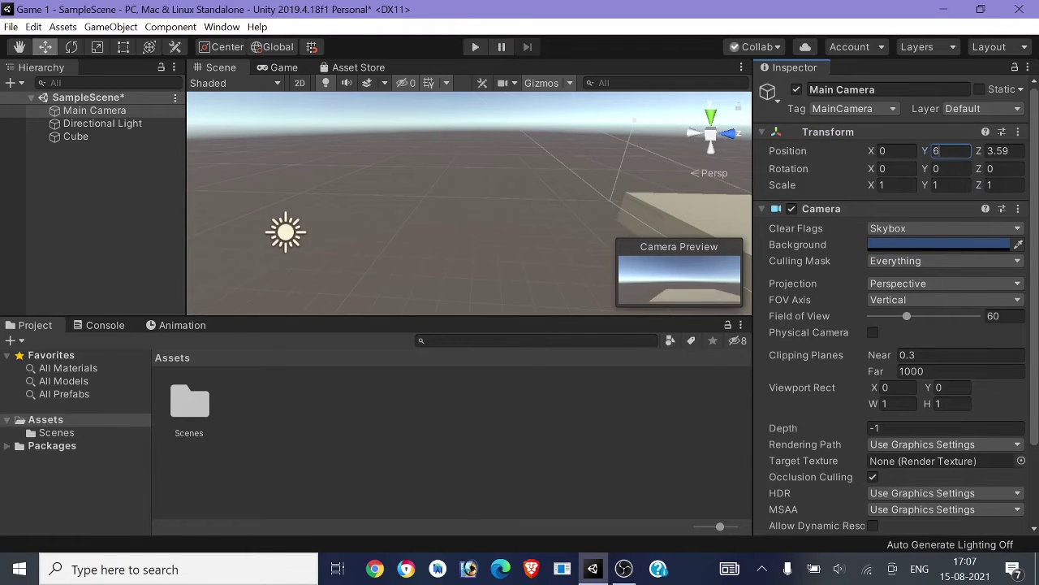
- Move the Main Camera closer to the slab and slightly lower, to about 5.26 on Y and 5.79 on Z
right_click_drag(519, 173, 611, 218)
right_click_drag(488, 216, 244, 94)
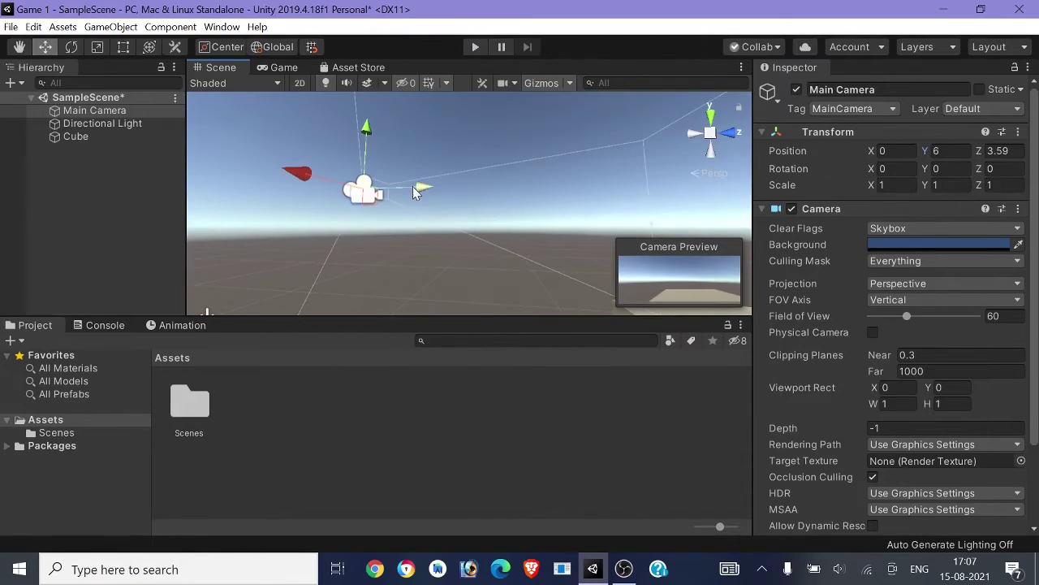
left_click_drag(415, 191, 508, 215)
left_click_drag(476, 166, 475, 183)
- Set the Main Camera's X rotation to 15 and shift its position to about 2.92 on X and 6.24 on Z
right_click_drag(475, 183, 630, 337)
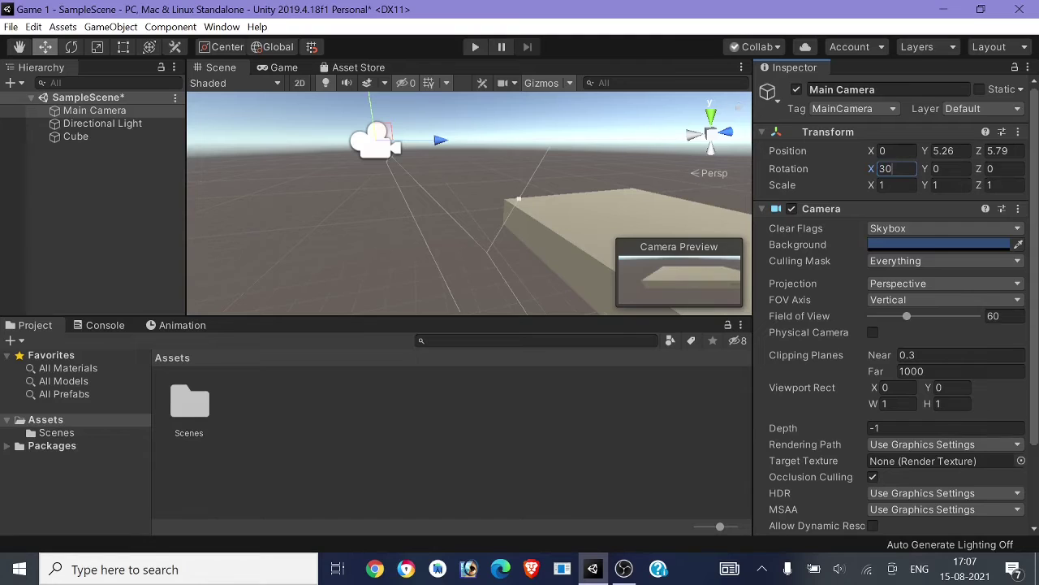
key("BackSpace")
key("BackSpace")
type("15")
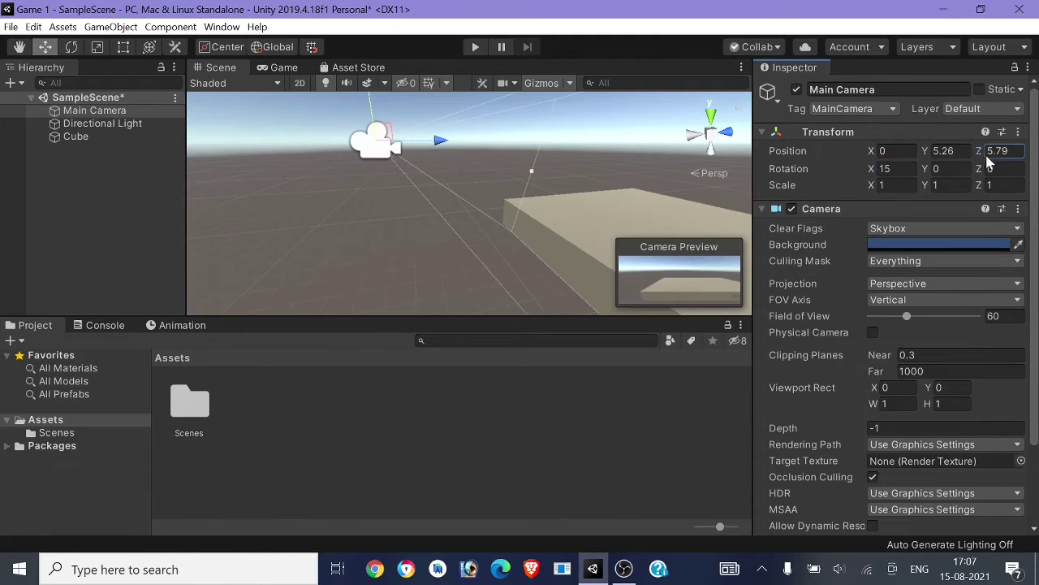
mouse_move(989, 162)
left_mouse_down()
mouse_move(1011, 168)
mouse_move(979, 170)
mouse_move(996, 175)
left_mouse_up()
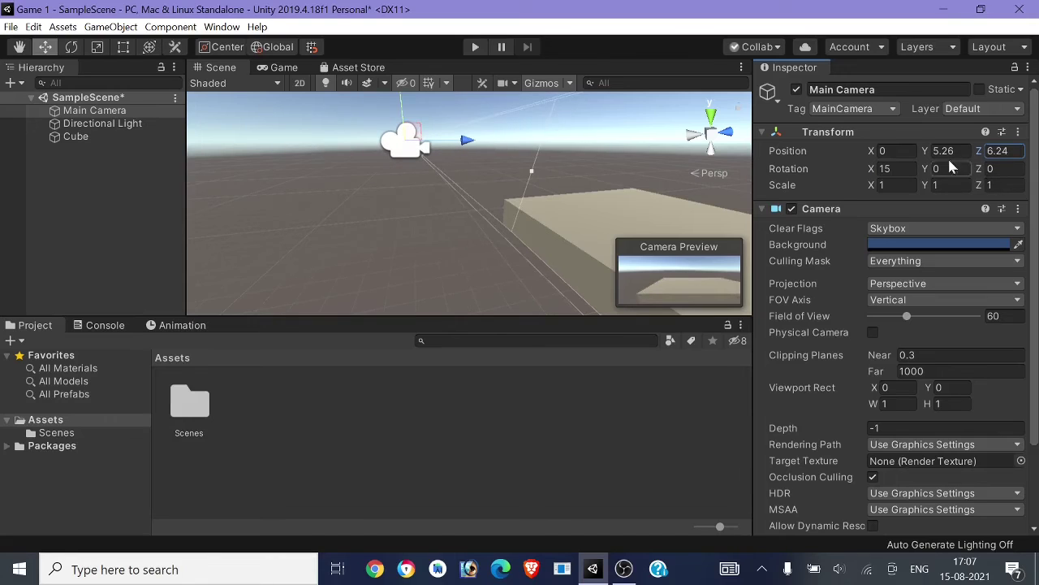
left_click_drag(871, 151, 915, 168)
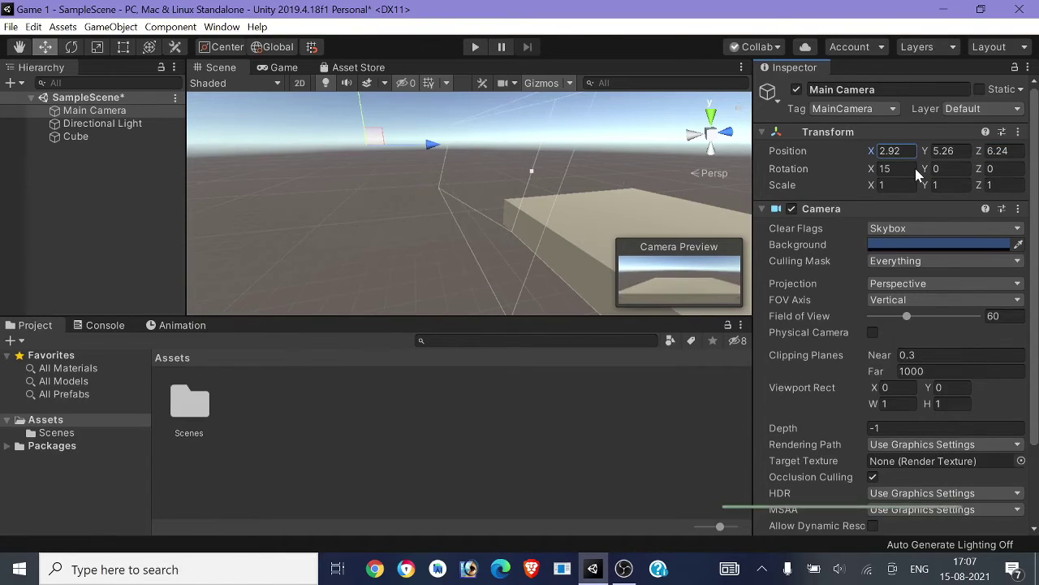
- Save the scene with the cube selected, and play-test the camera's new view of the slab
left_click(593, 227)
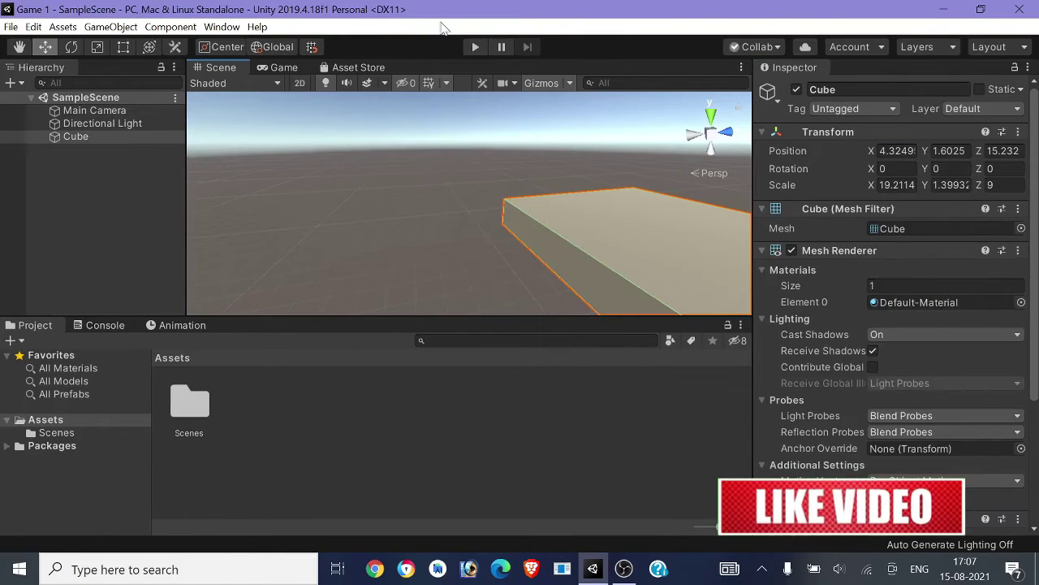
left_click(475, 47)
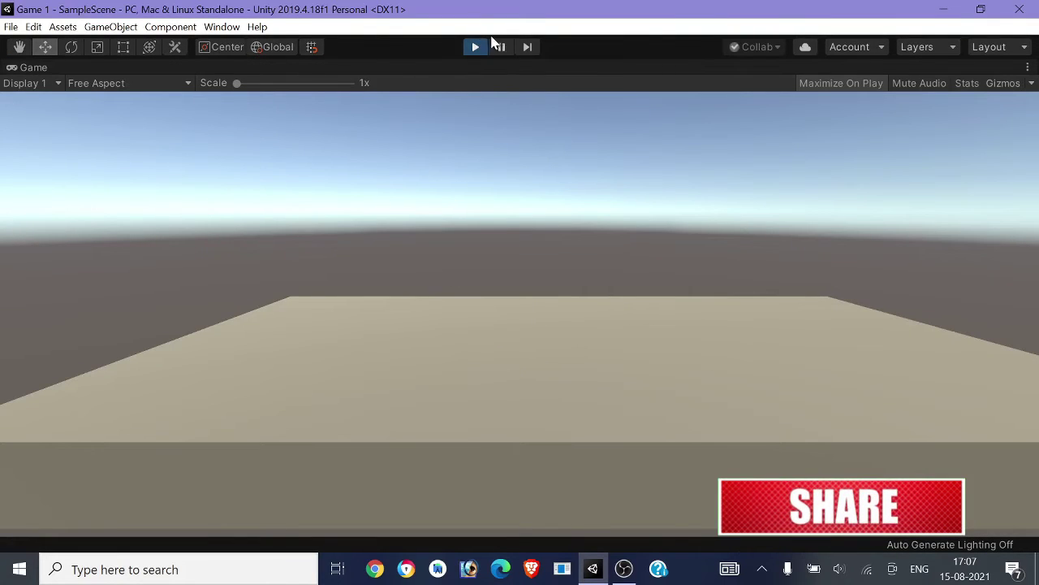
left_click(476, 47)
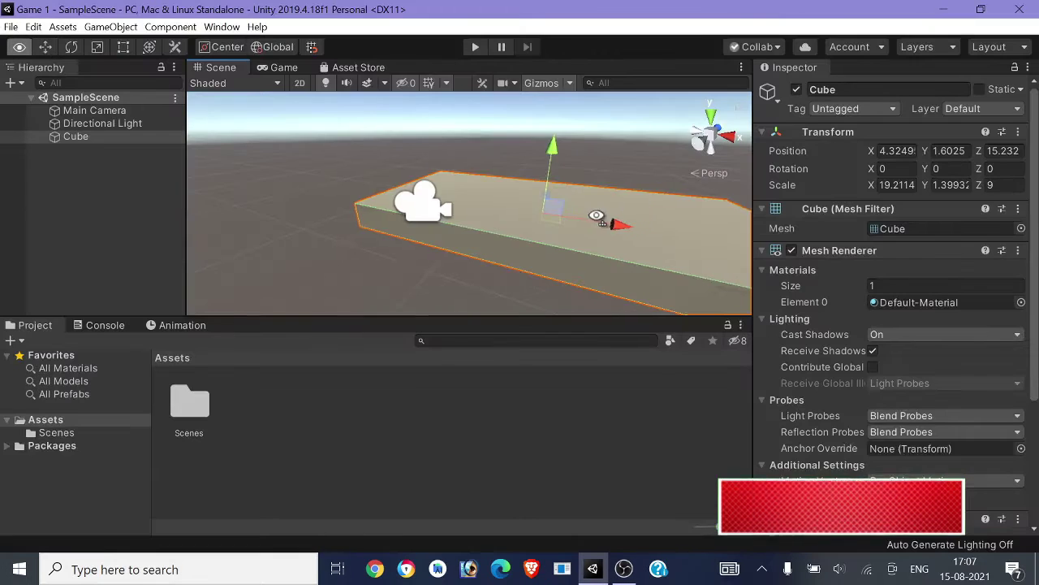
left_click_drag(641, 218, 672, 189, "alt")
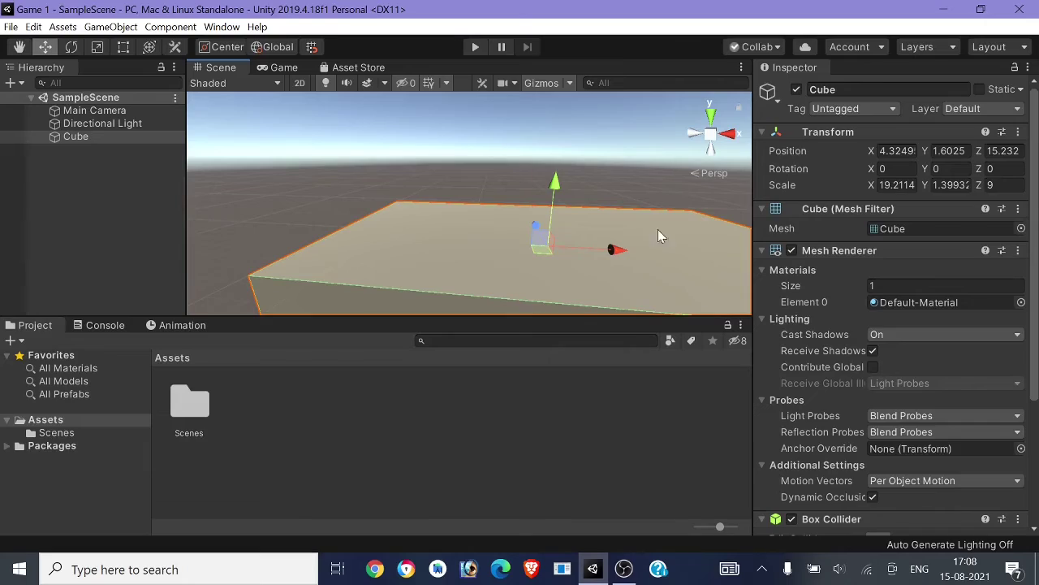
- Switch to Chrome, search Google for "free fire", and examine the game's details such as its engine and platforms
left_click(375, 569)
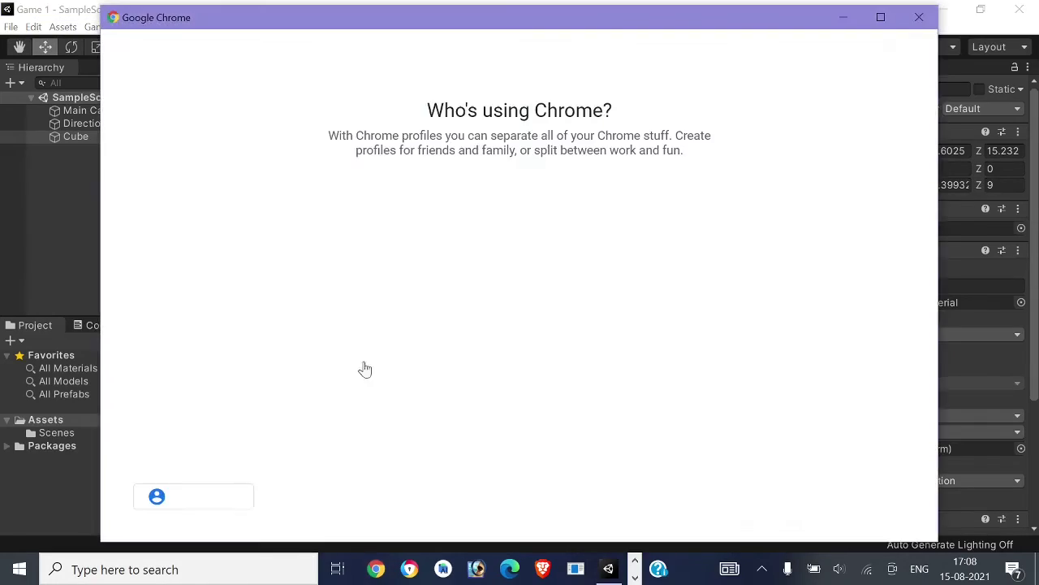
left_click(382, 349)
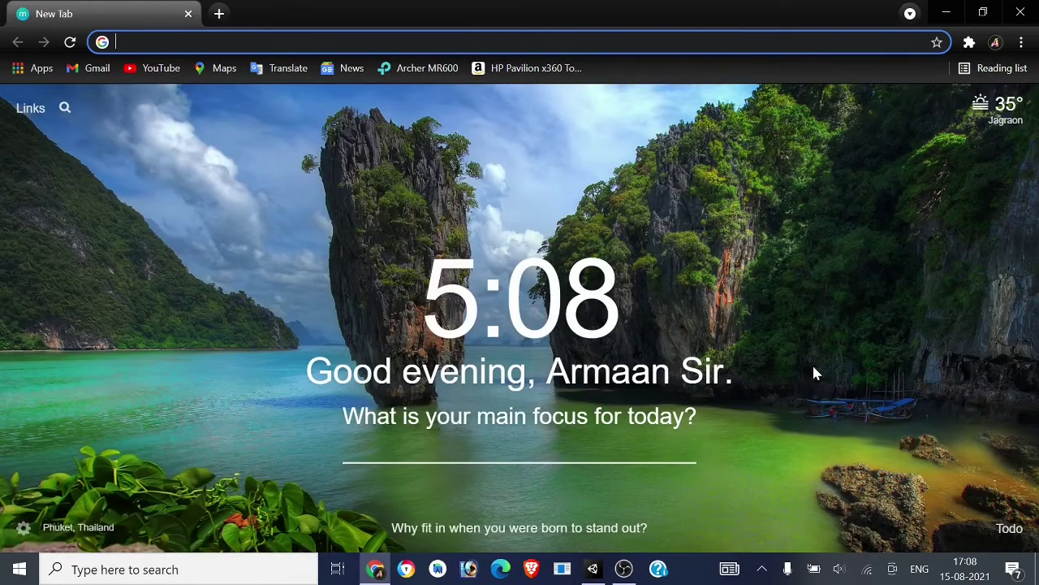
type("fre")
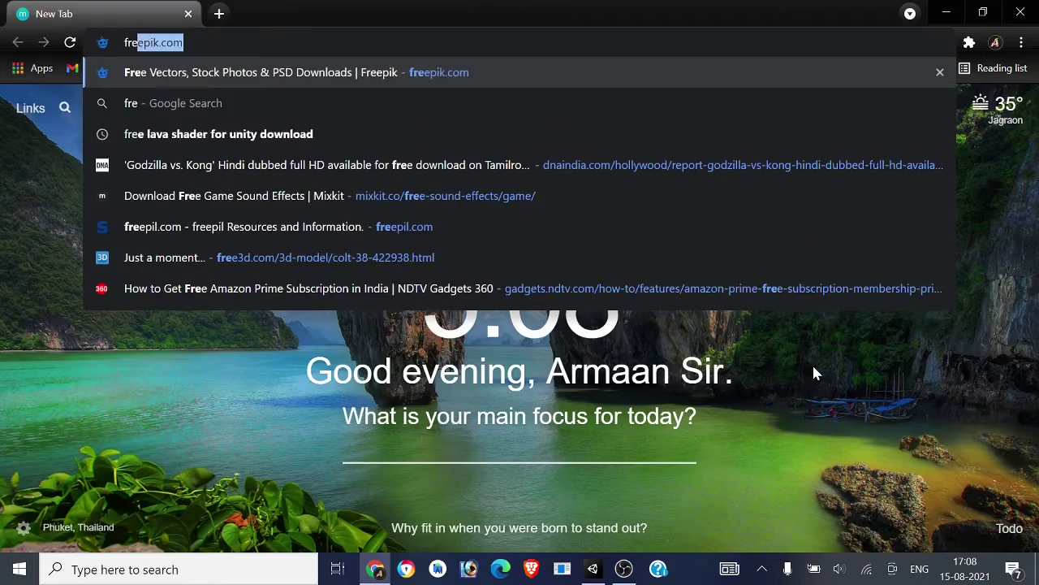
type("e fire")
key("Return")
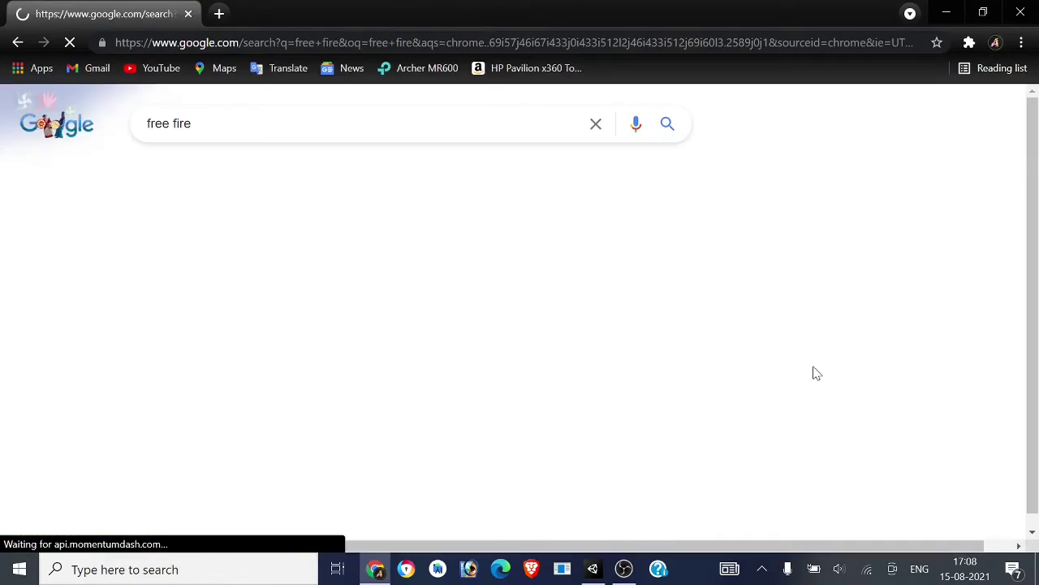
scroll(894, 366, "down", 5)
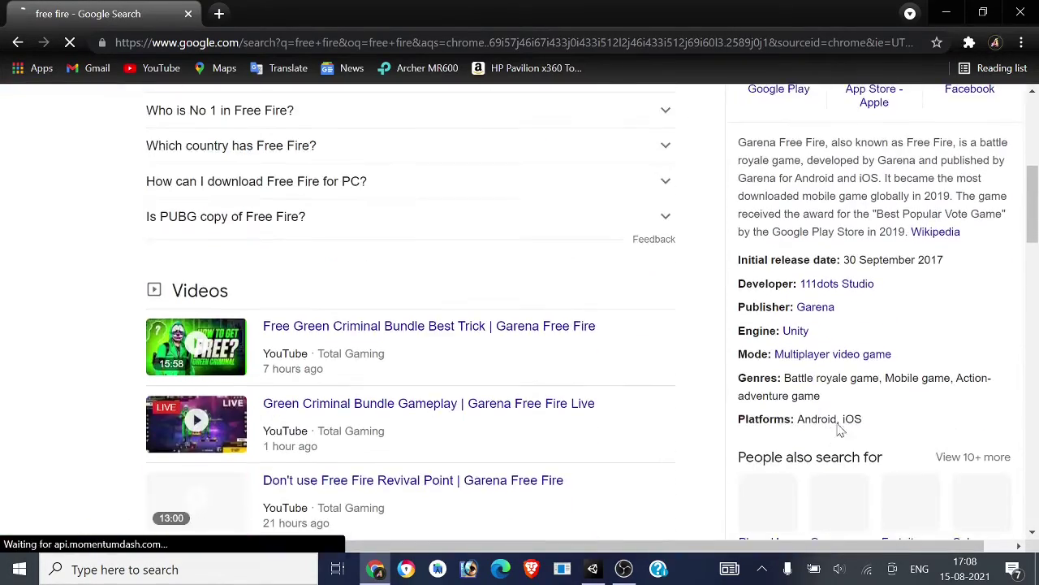
- Highlight the Unity engine entry in Free Fire's details, and search Google for "gadot game engine" in a new tab
left_click_drag(827, 336, 781, 331)
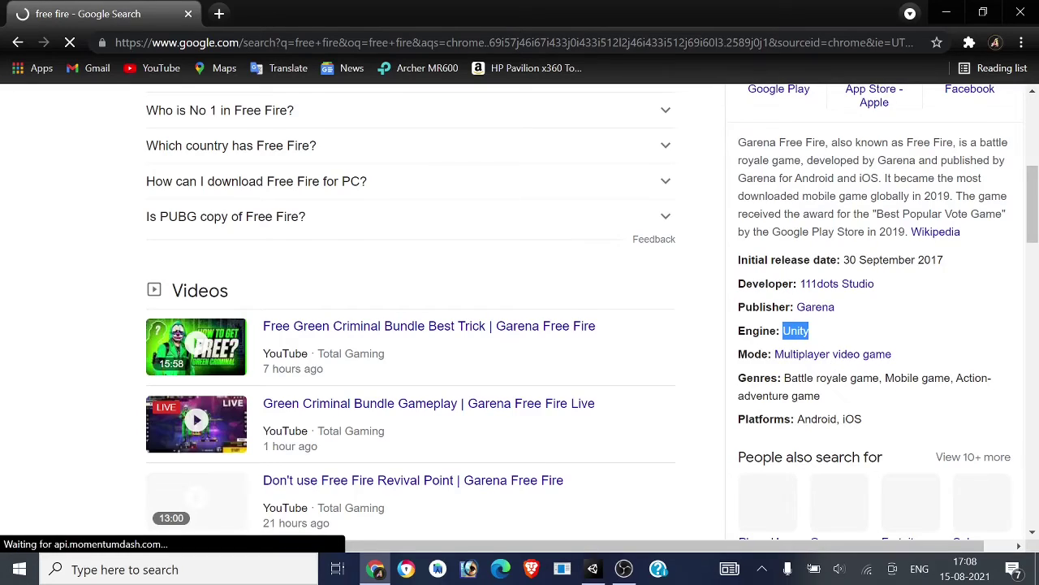
scroll(252, 341, "up", 5)
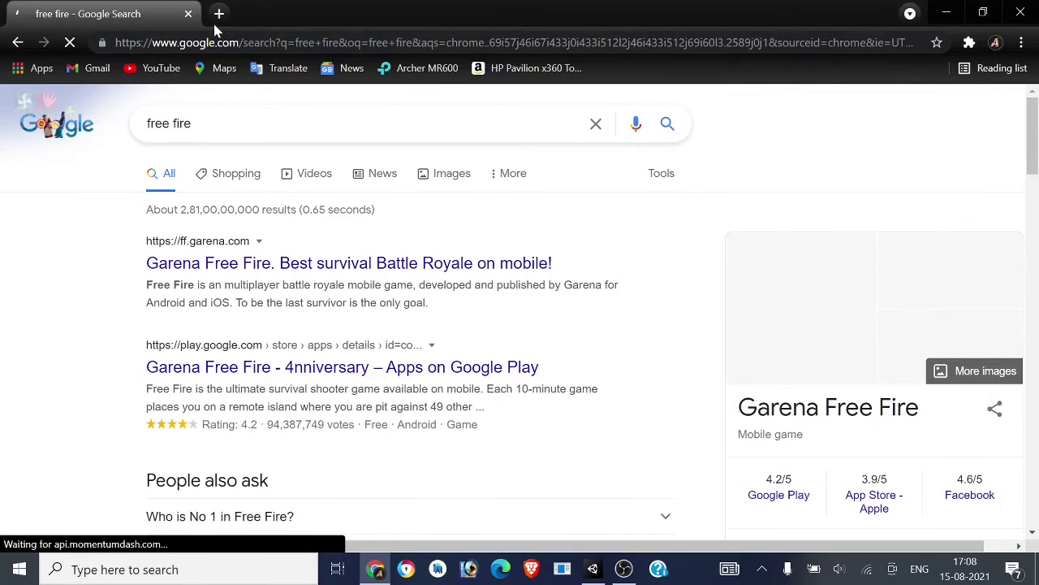
left_click(218, 14)
type("gadot")
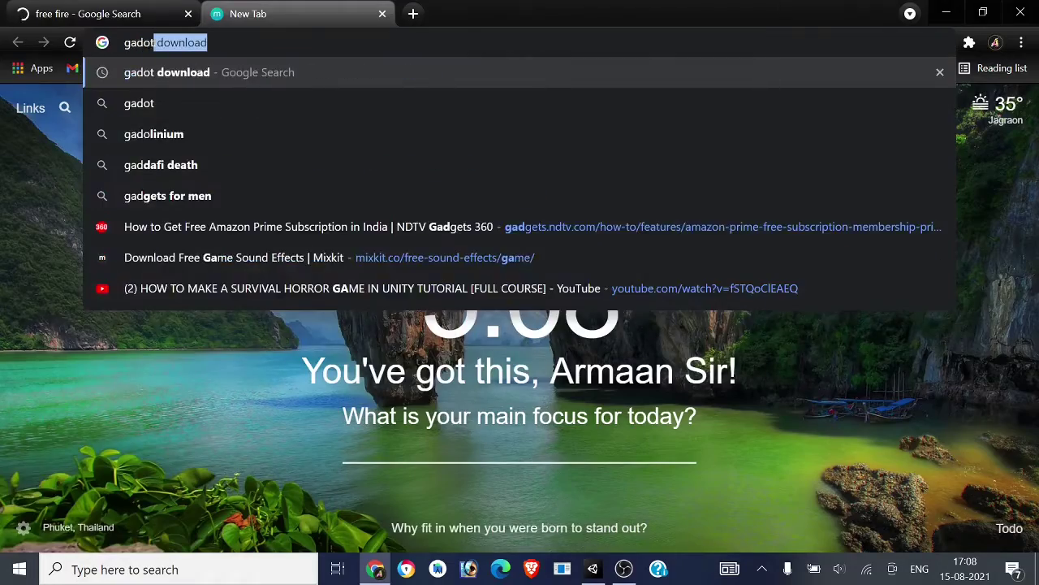
type(" ag")
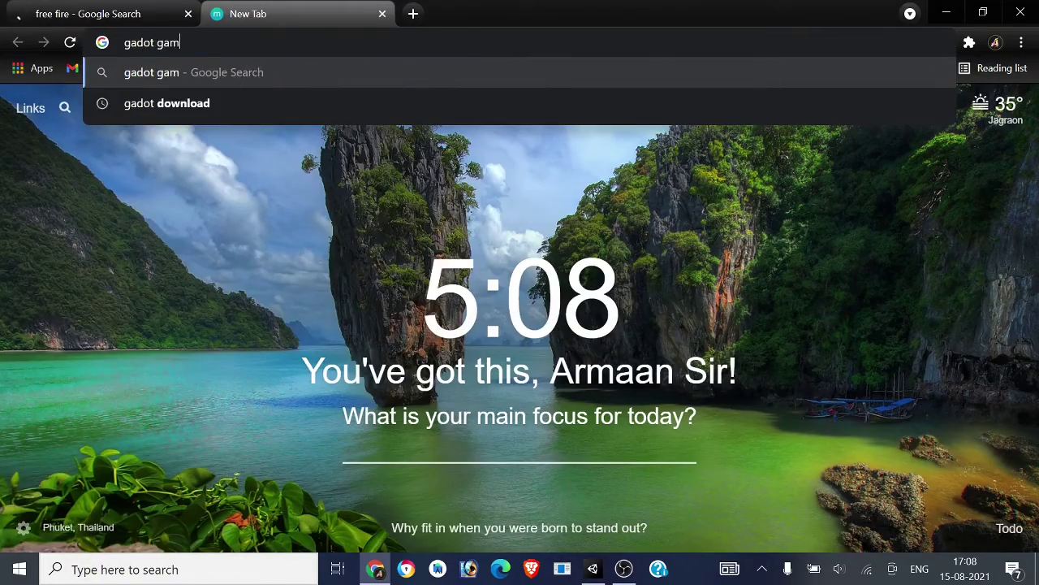
type("me engine")
key("Return")
- Search Google for "unreal game engine" in another new tab
key("ctrl+t")
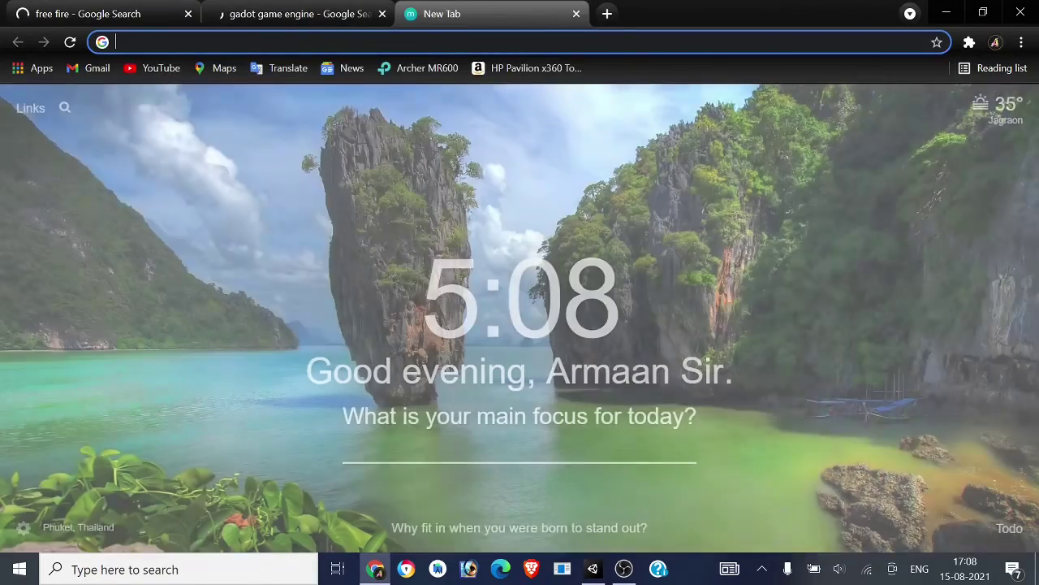
type("unrea")
key("BackSpace")
key("BackSpace")
type("re")
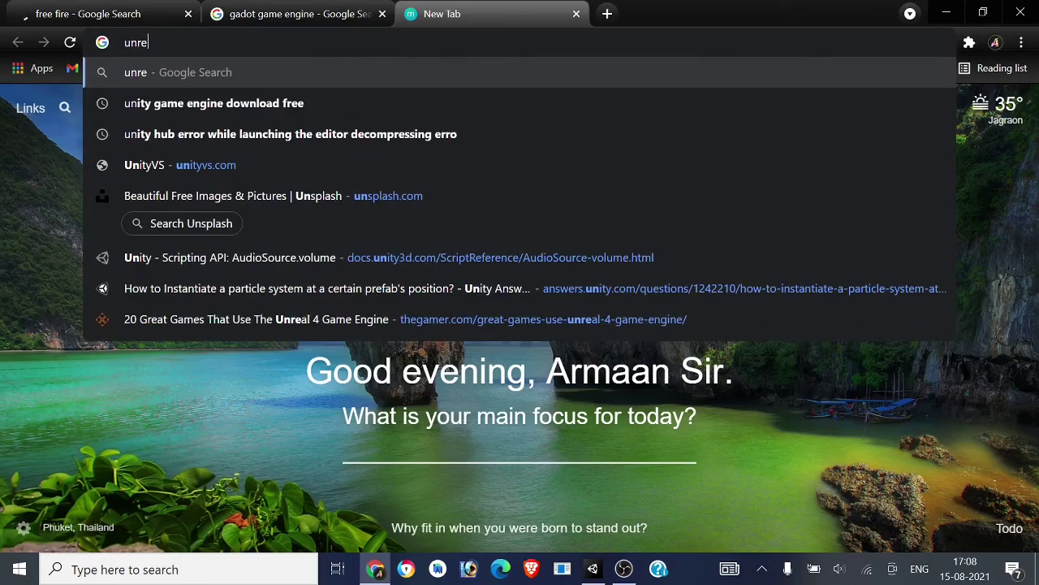
type("al game engine")
key("Return")
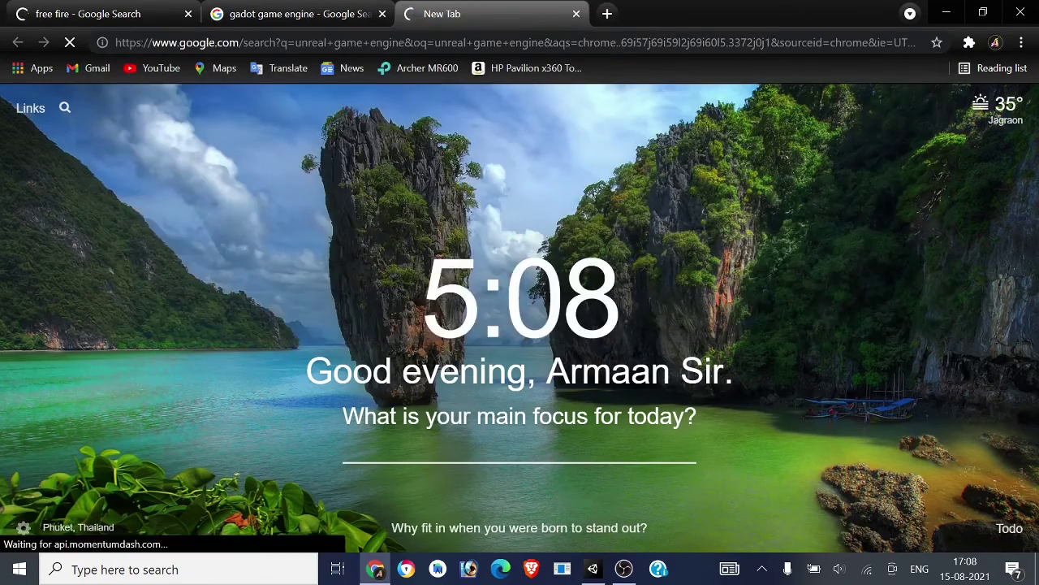
- Search Google for "unity game engine" in a separate new tab, removing "download free" from the query
key("ctrl+t")
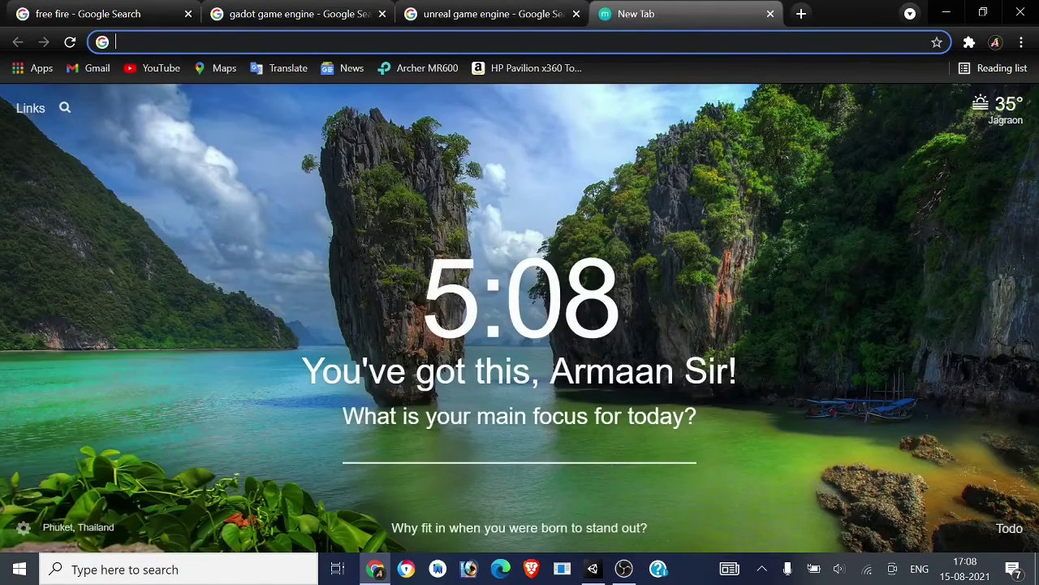
type("unity ")
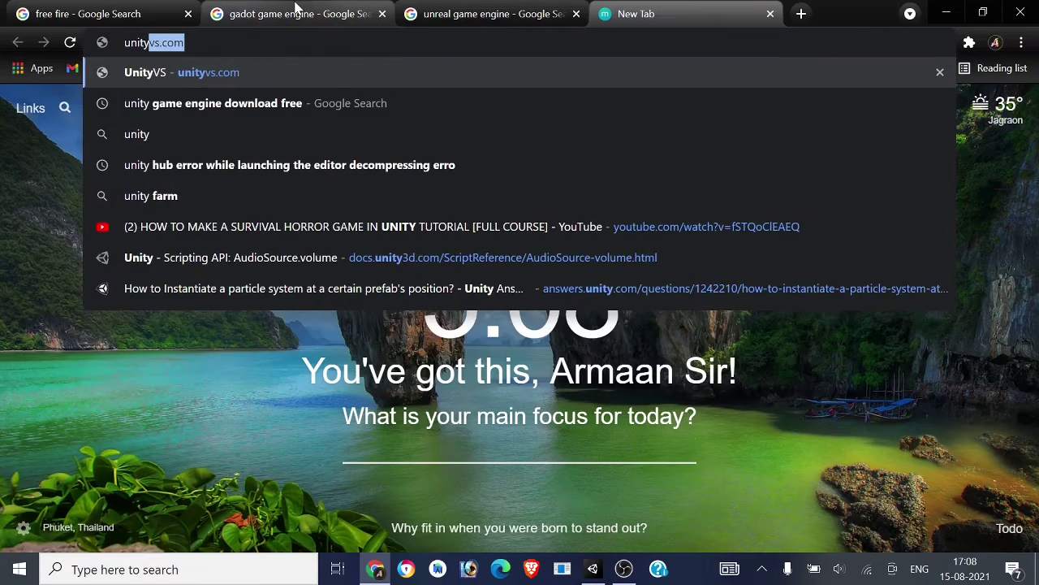
type("game eng")
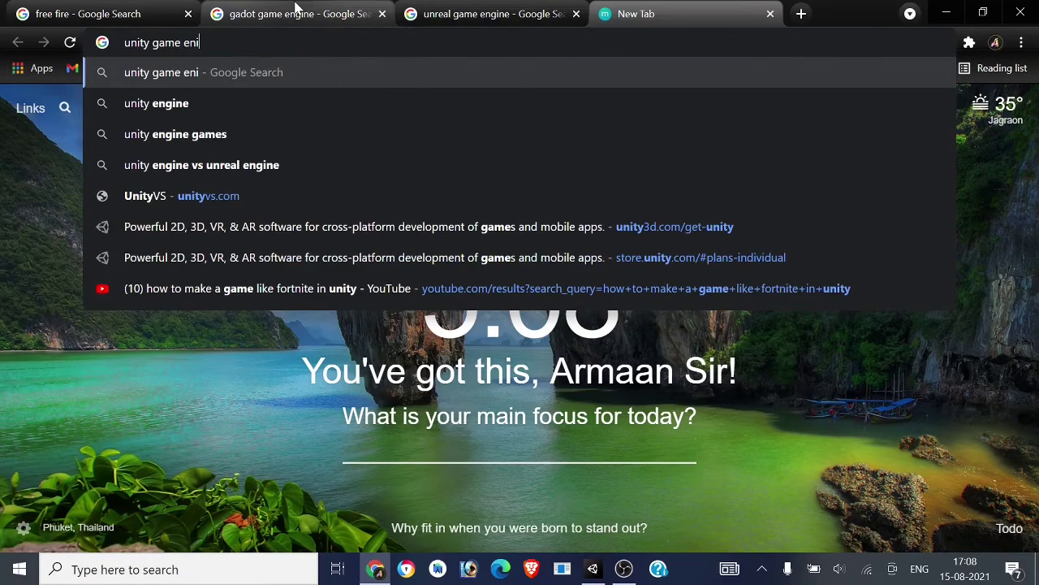
type("ine")
key("Return")
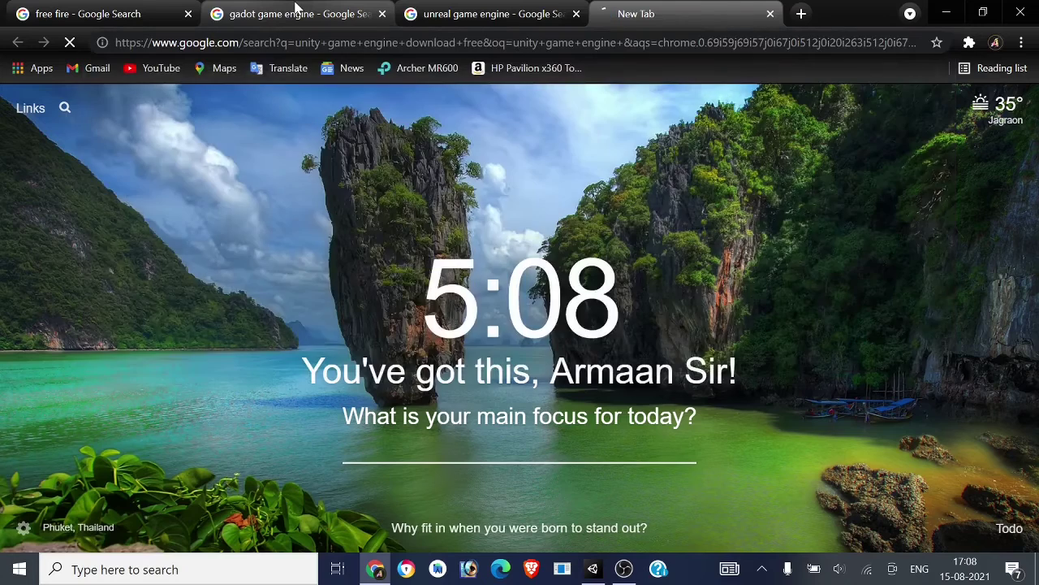
left_click_drag(339, 124, 258, 123)
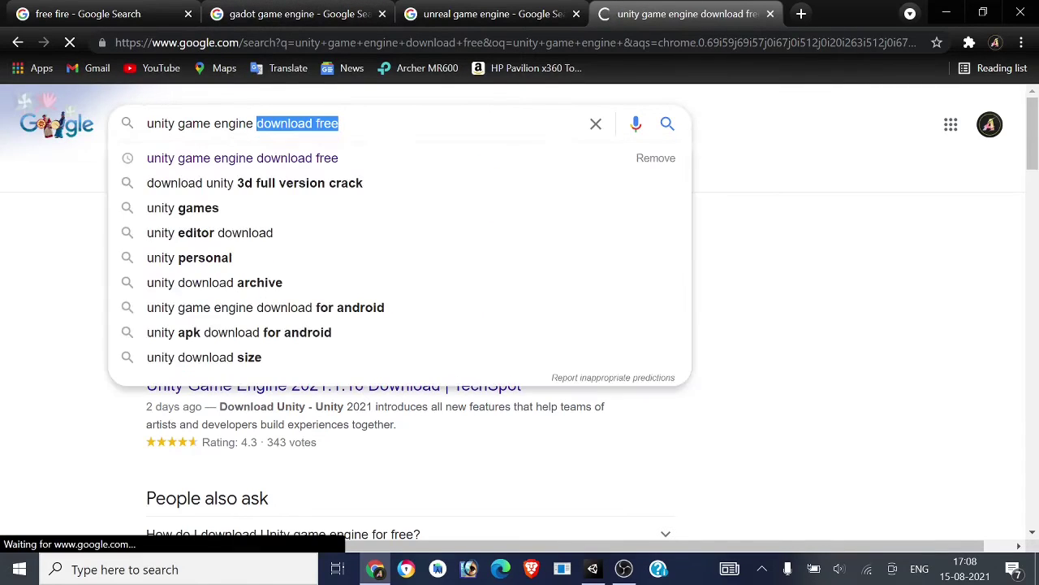
key("BackSpace")
key("Return")
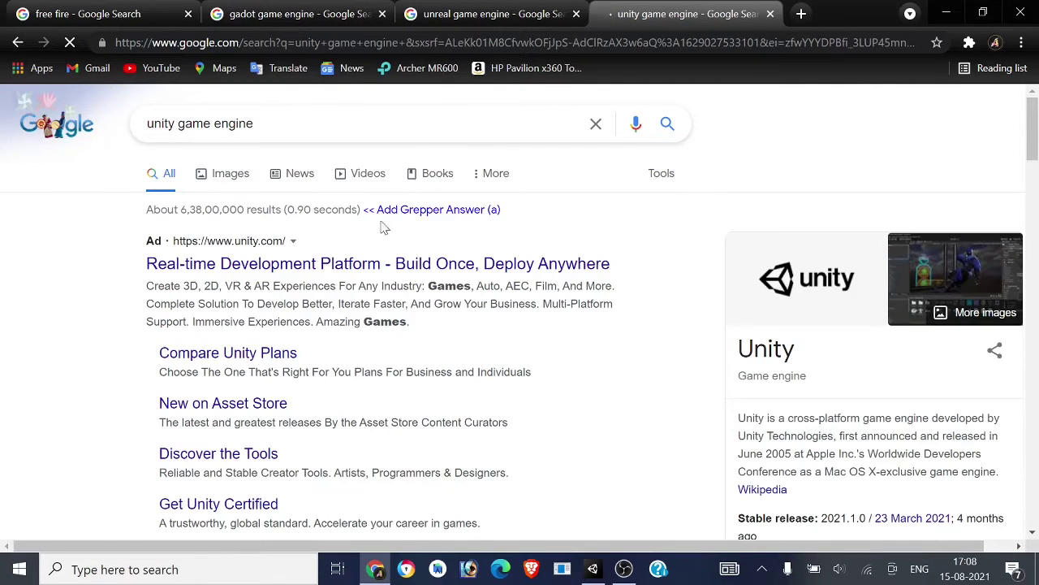
- Examine Unity's release, licence and programming language details and its example games, and look over the Unreal Engine and Godot results
scroll(954, 373, "down", 3)
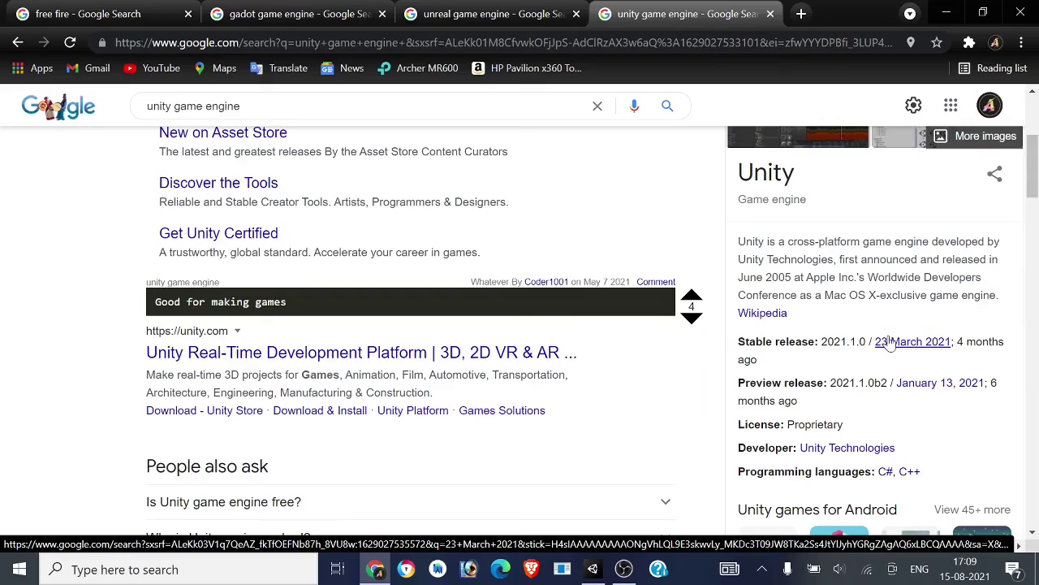
scroll(891, 344, "down", 4)
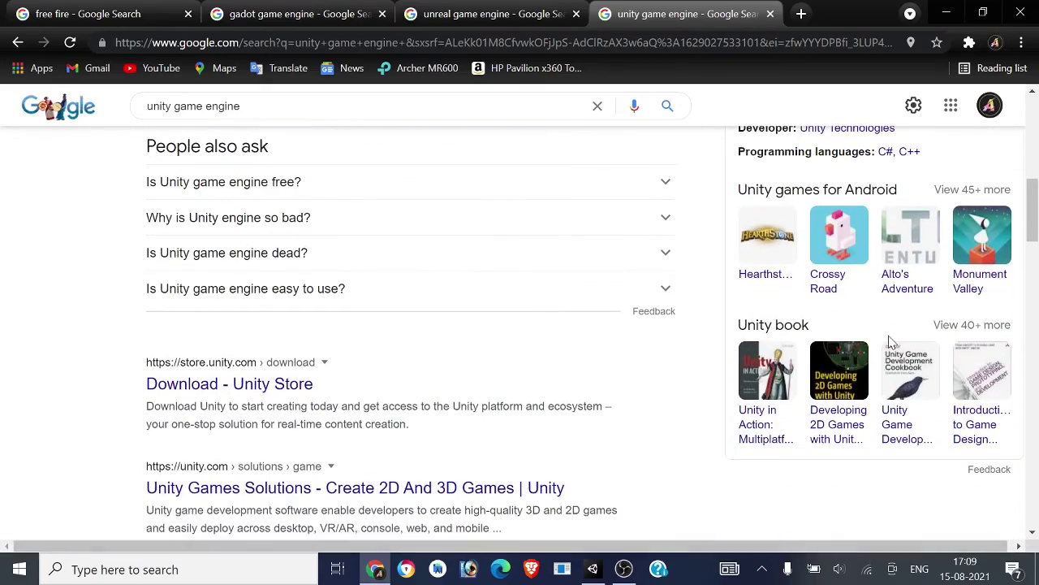
scroll(618, 255, "up", 4)
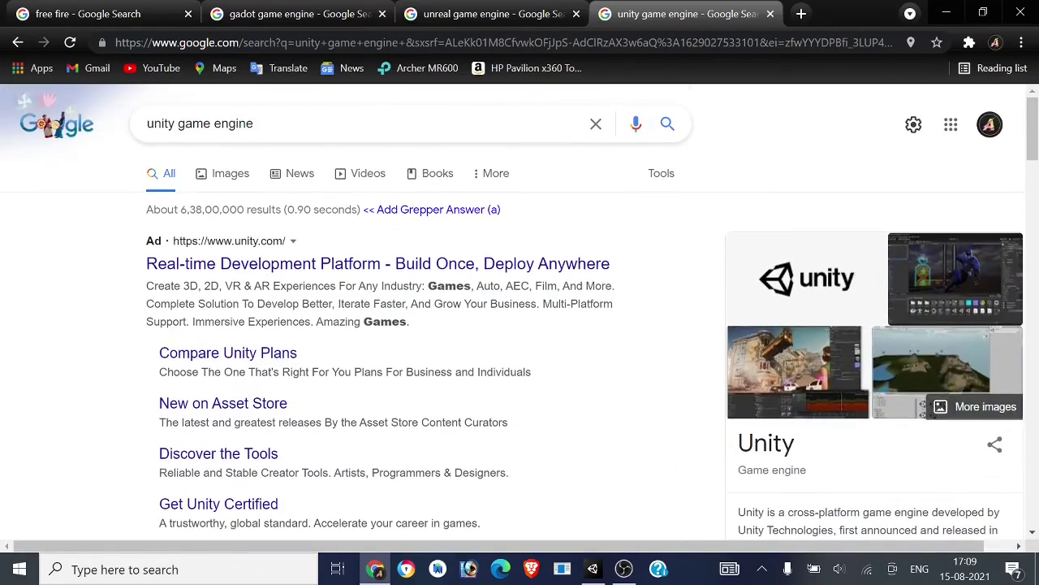
left_click(487, 13)
scroll(301, 366, "down", 2)
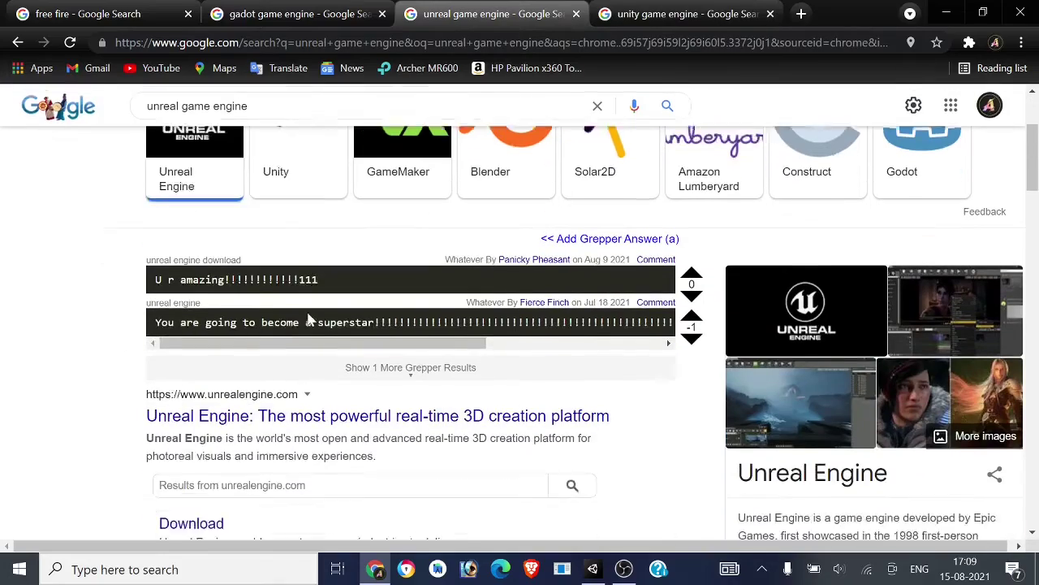
left_click(236, 10)
scroll(767, 434, "down", 3)
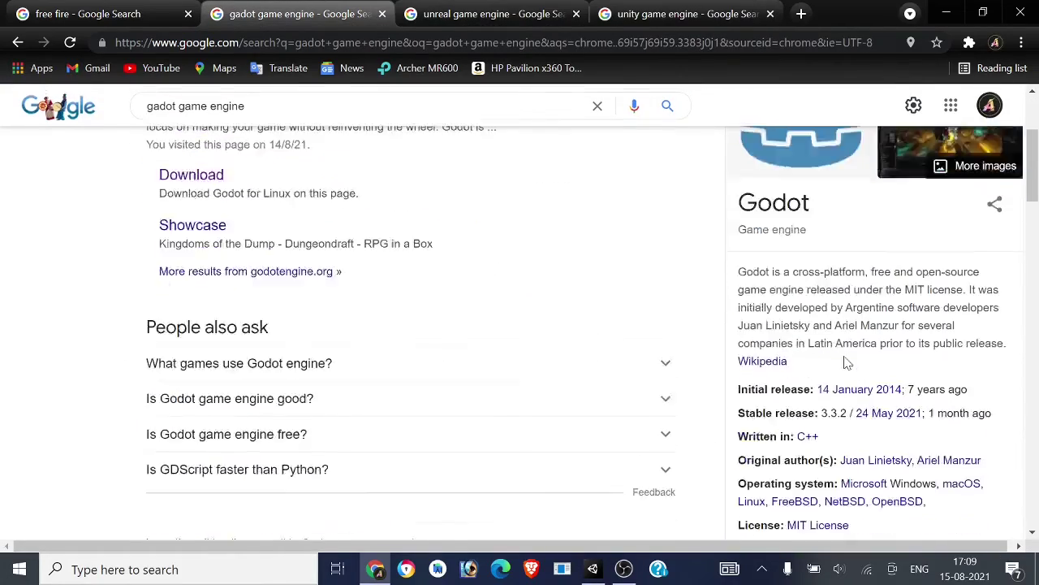
- Compare the Unreal Engine and Unity search results, including their engine details and related questions
left_click(497, 8)
scroll(848, 319, "up", 3)
scroll(703, 349, "down", 2)
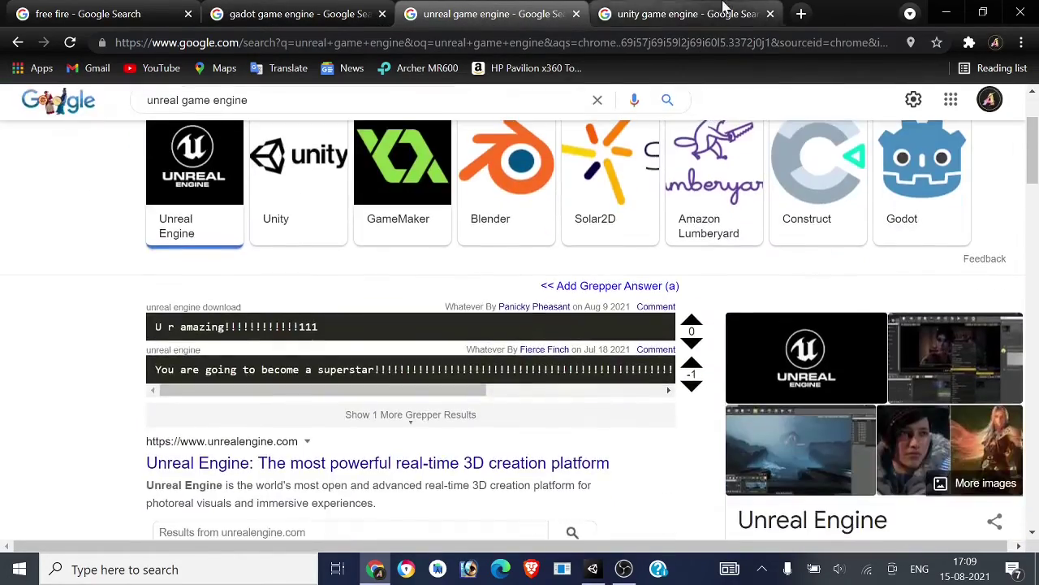
key("ctrl+Tab")
scroll(944, 431, "down", 2)
scroll(944, 363, "down", 5)
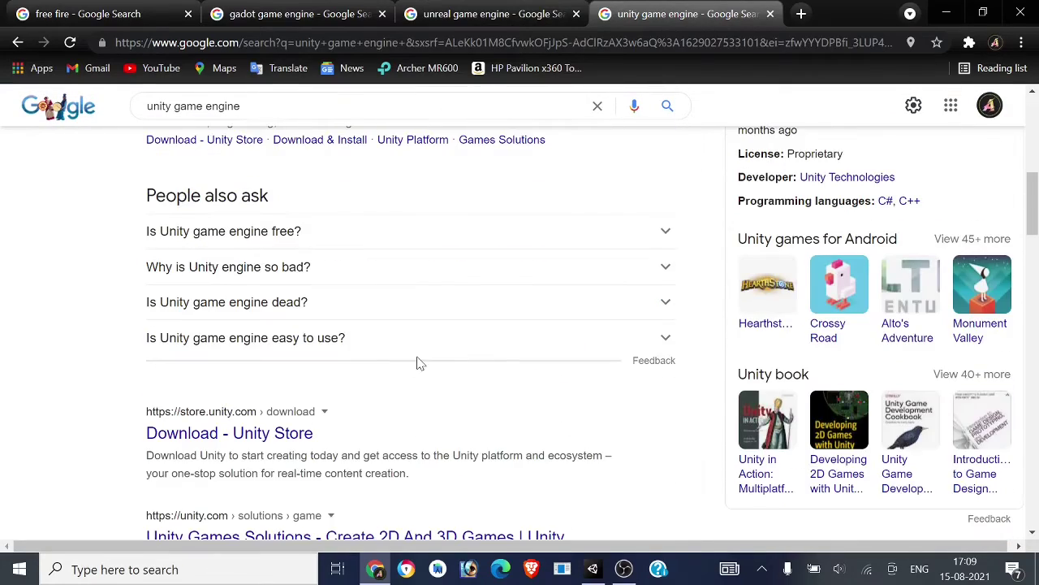
left_click(487, 13)
scroll(522, 193, "down", 5)
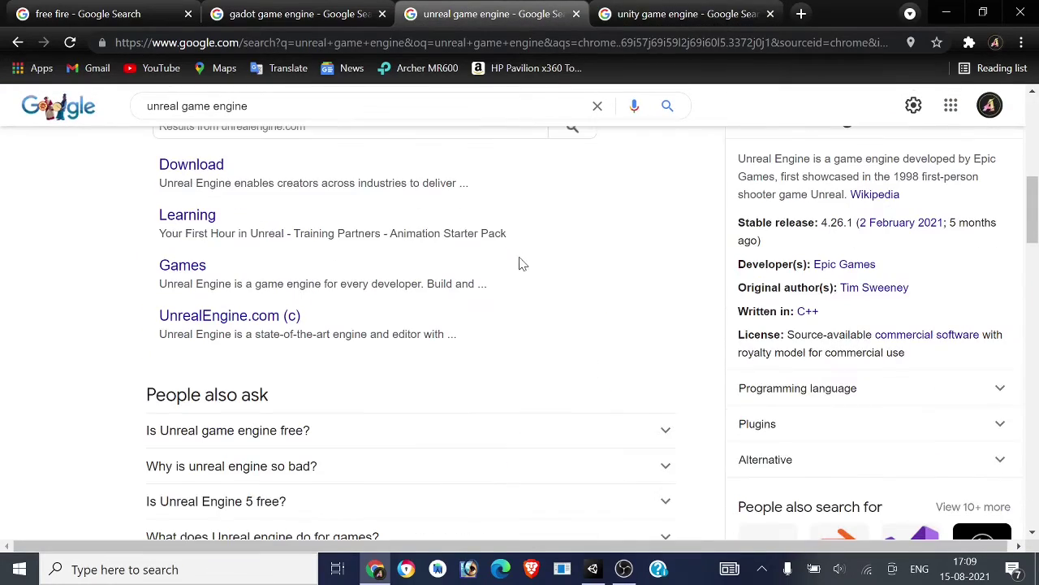
key("ctrl+Tab")
scroll(540, 277, "down", 2)
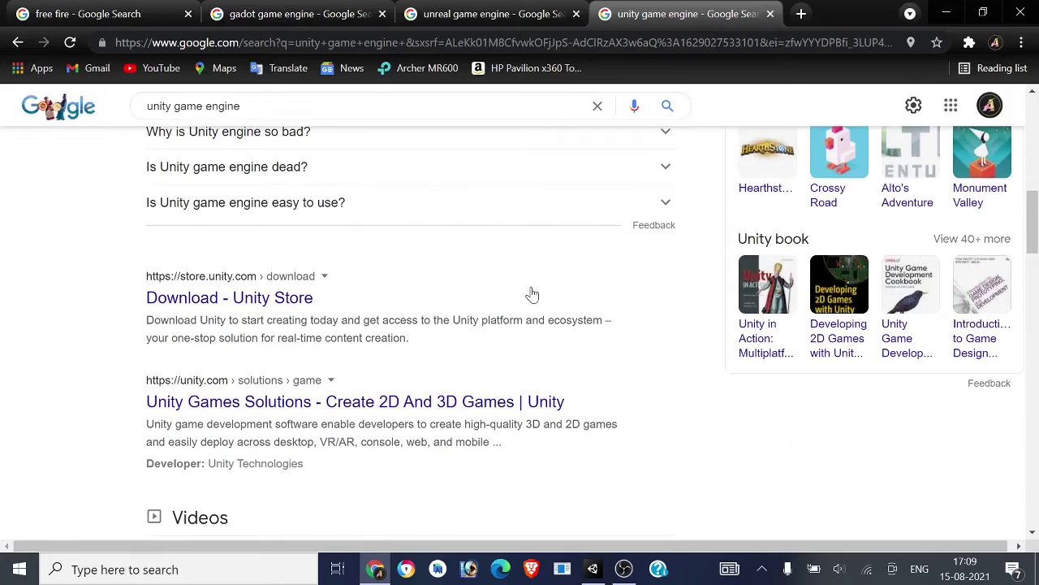
- Close the open browser search tabs and switch back to the Unity editor with the platform scene
key("ctrl+shift+Tab")
key("ctrl+w")
key("ctrl+w")
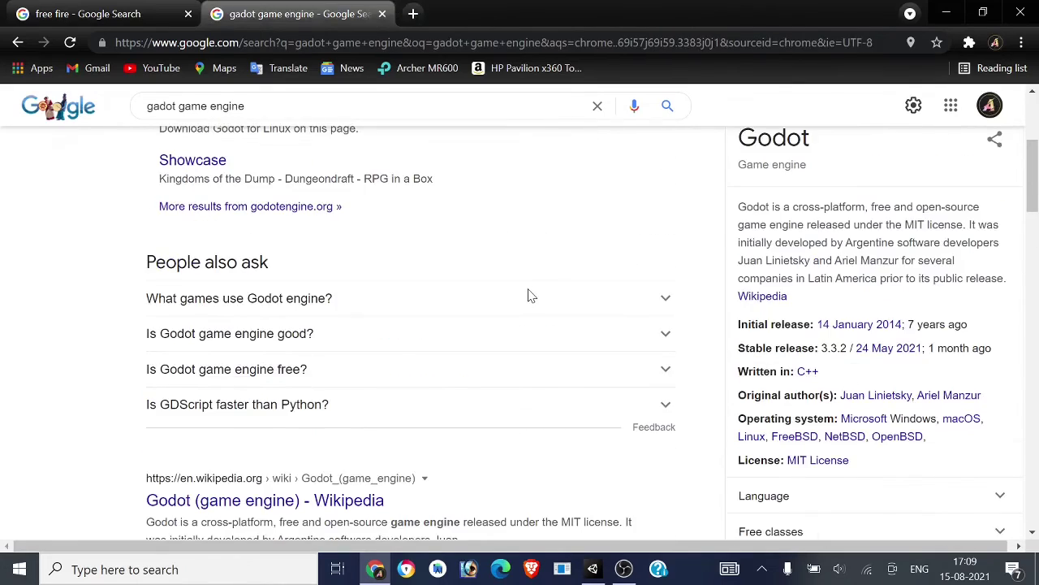
key("ctrl+w")
key("alt+Tab")
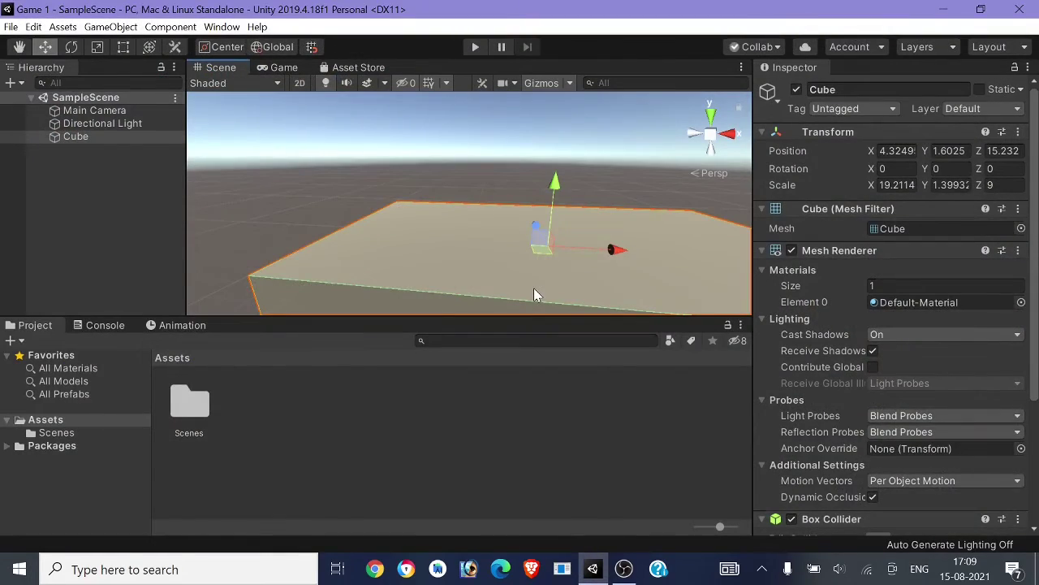
mouse_move(505, 297)
right_mouse_down()
mouse_move(534, 292)
mouse_move(520, 287)
right_mouse_up()
scroll(811, 270, "down", 3)
key("alt+Tab")
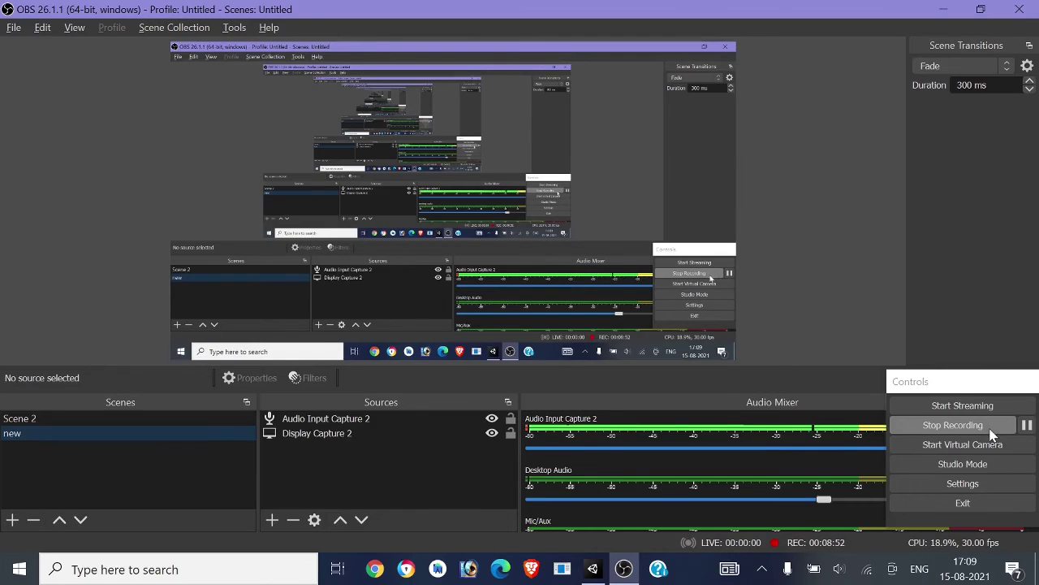